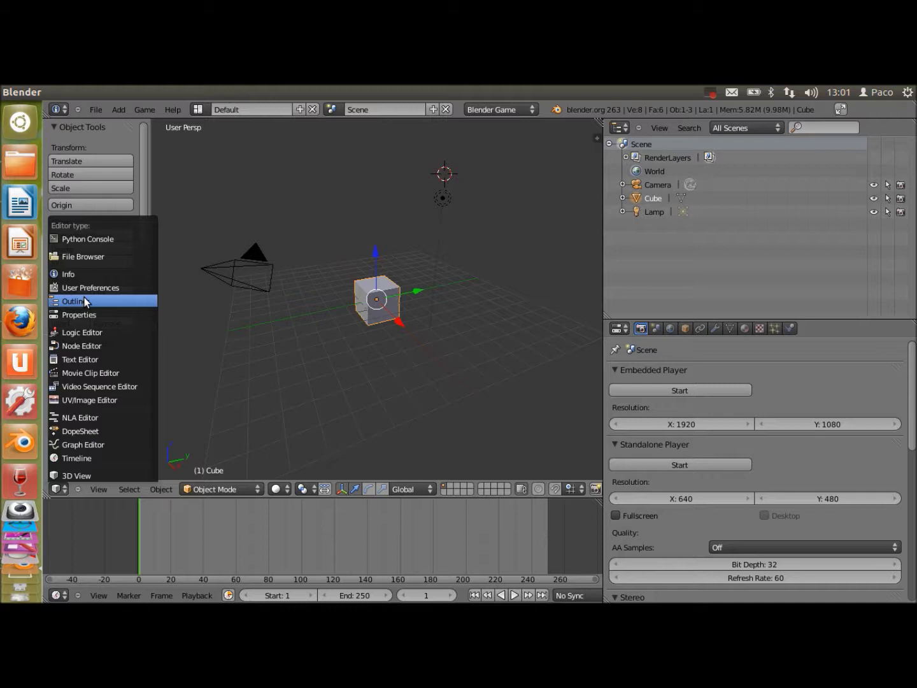
Step: Change the Properties editor area to a 3D View
{"action": "left_click", "coordinate": [363, 345]}
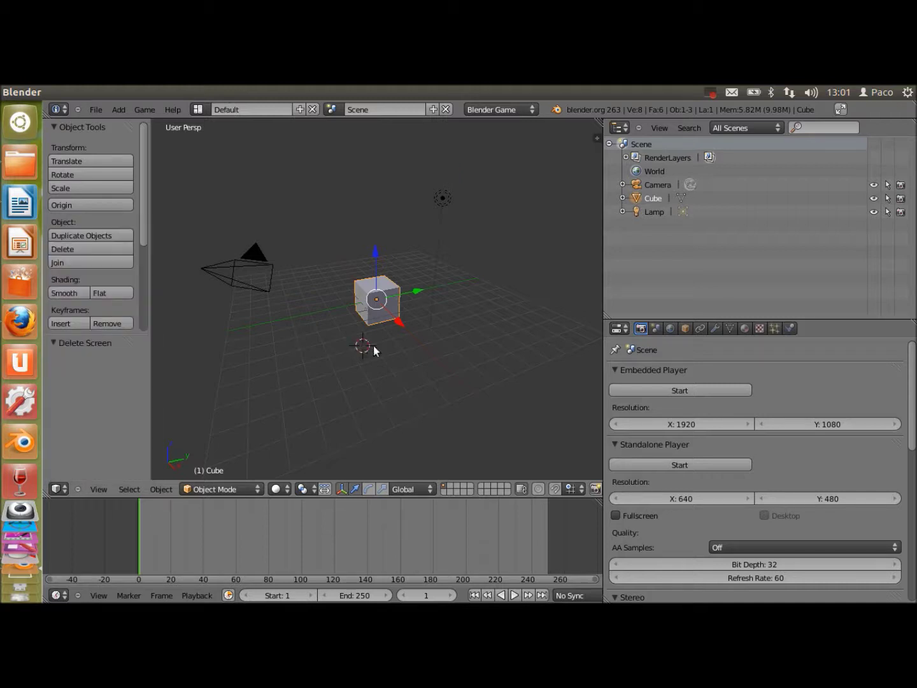
{"action": "left_click", "coordinate": [619, 328]}
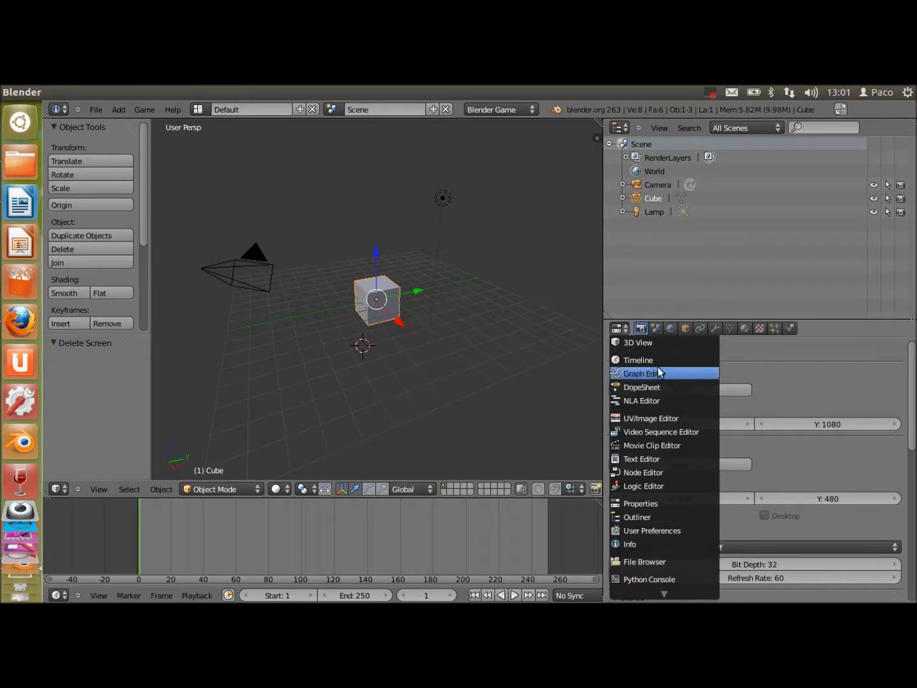
{"action": "left_click", "coordinate": [655, 342]}
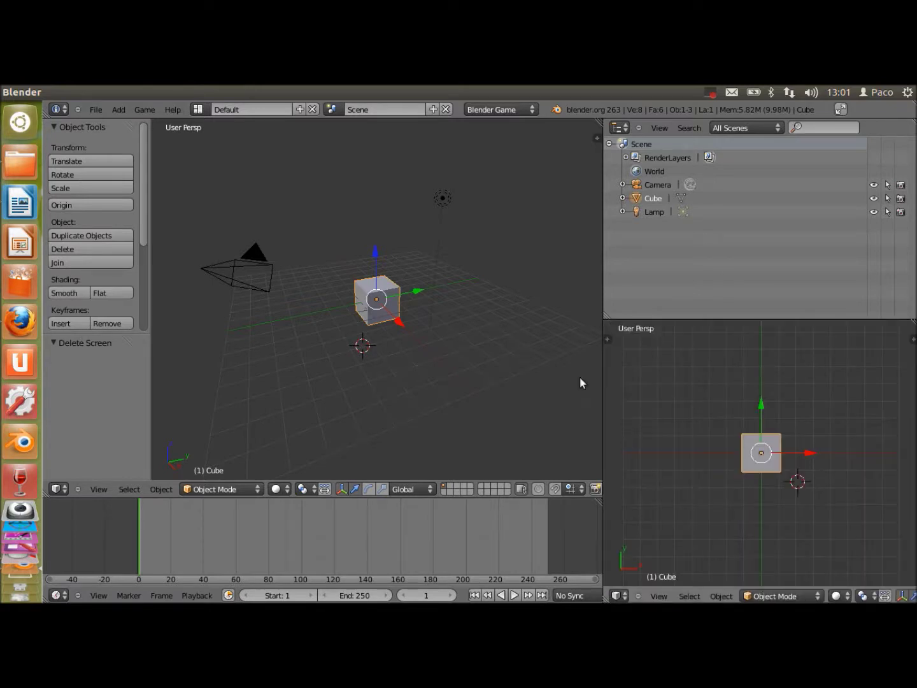
Step: Change the main 3D View area to the UV/Image Editor and from that to the Text Editor
{"action": "left_click", "coordinate": [58, 489]}
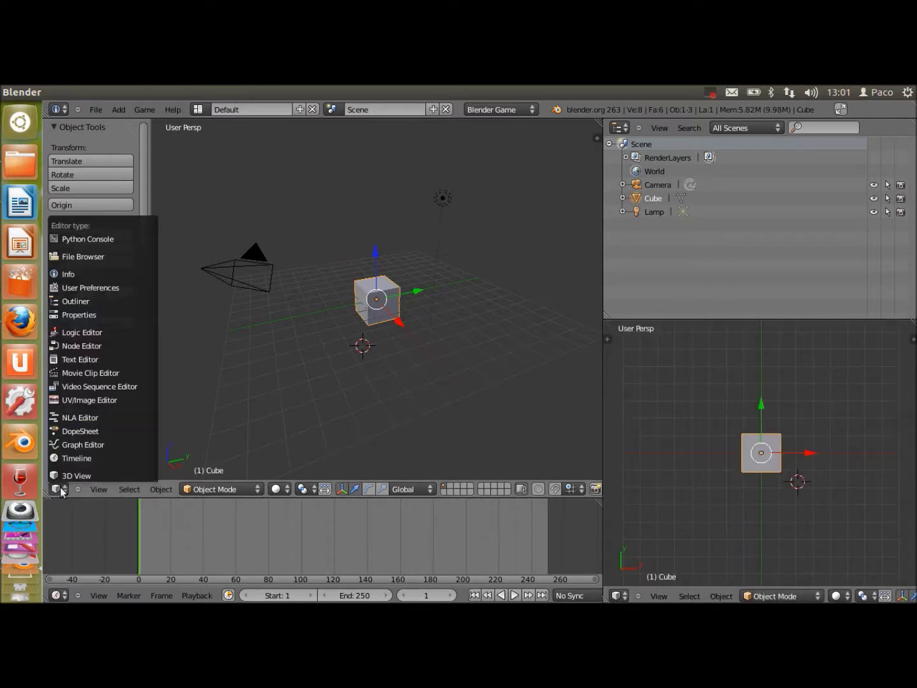
{"action": "left_click", "coordinate": [101, 399]}
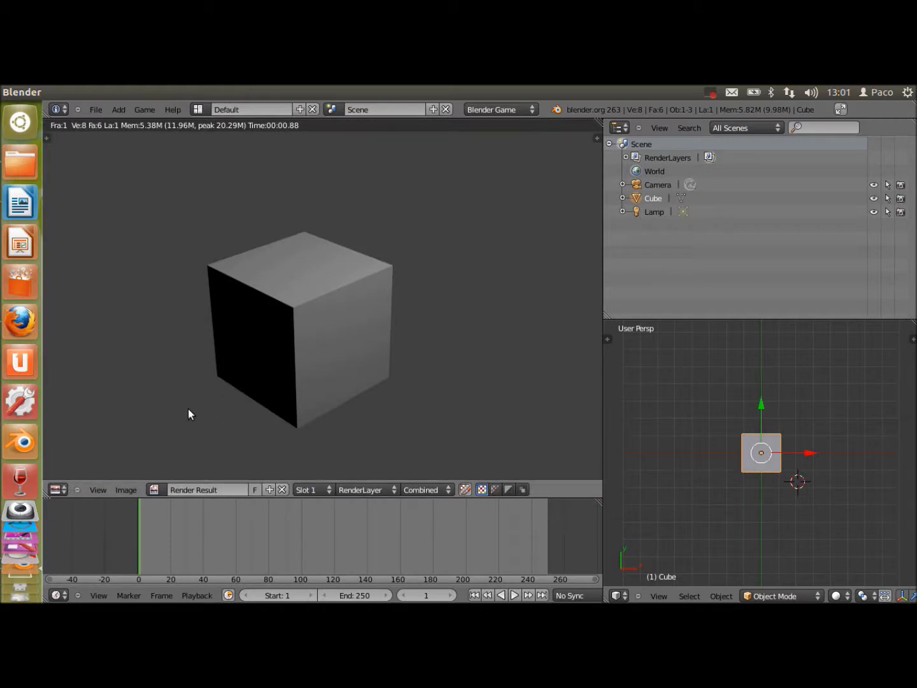
{"action": "left_click", "coordinate": [59, 490]}
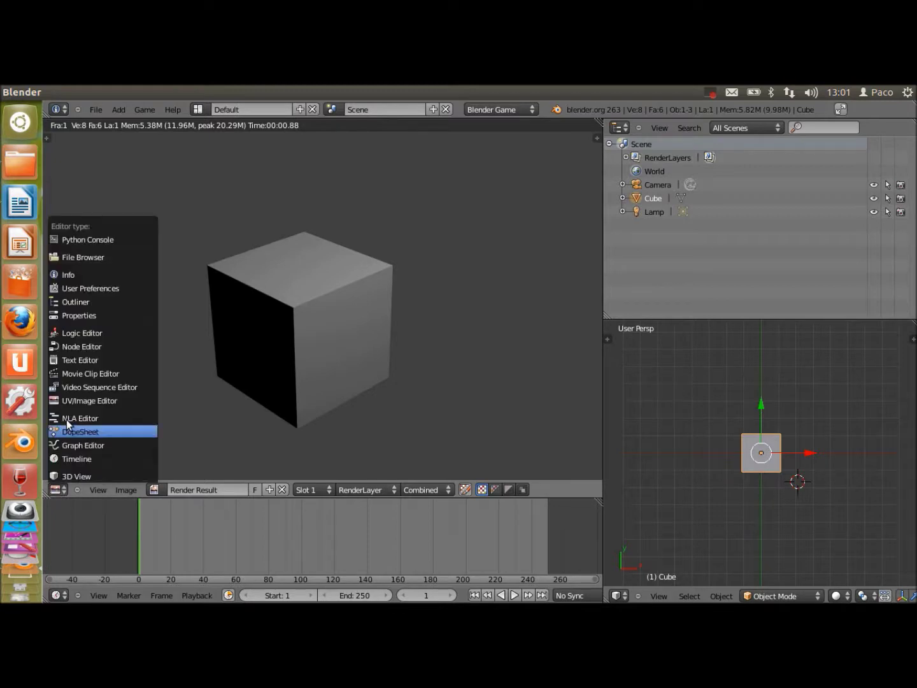
{"action": "left_click", "coordinate": [96, 361]}
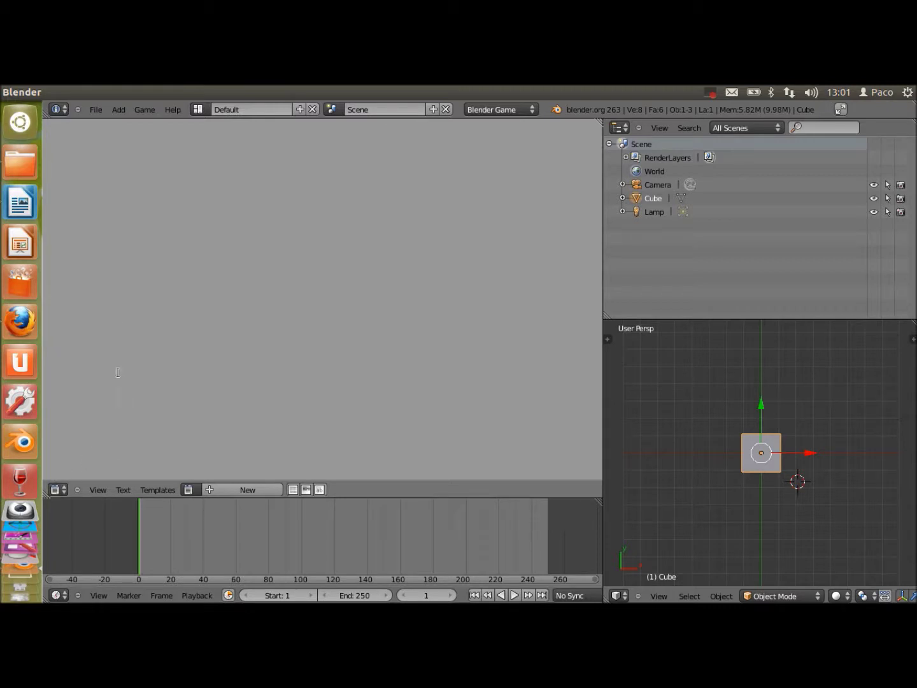
Step: Load the factory settings to restore the default scene and layout
{"action": "left_click", "coordinate": [96, 110]}
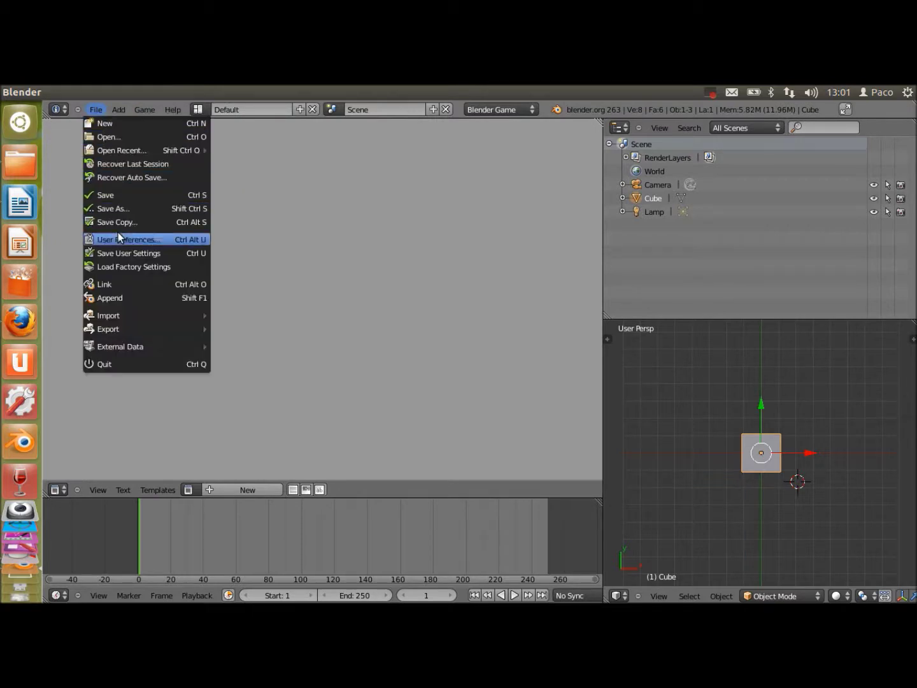
{"action": "left_click", "coordinate": [139, 267]}
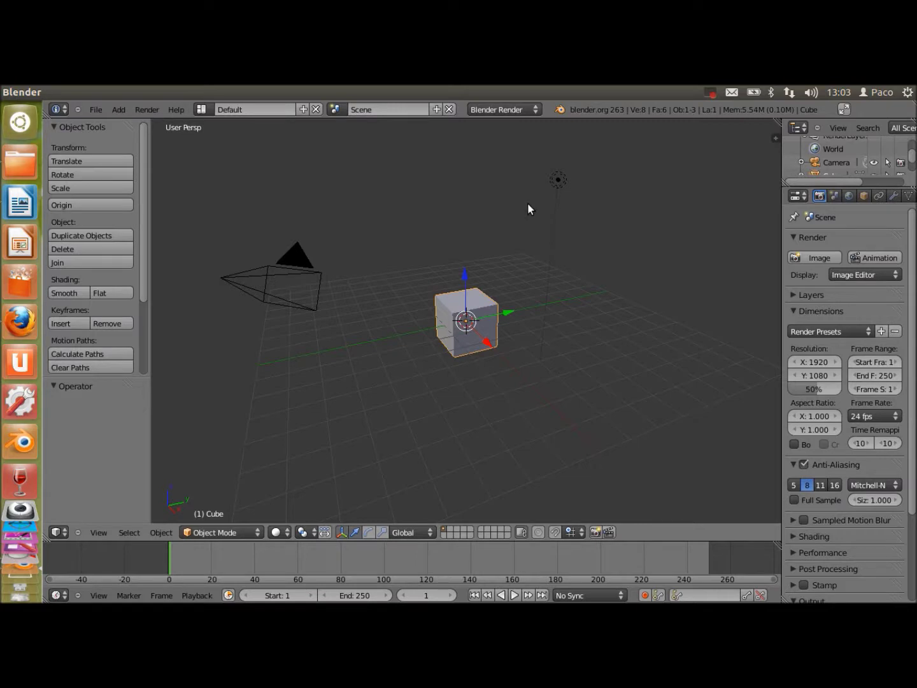
Step: Orbit around the default cube from above and from the side, and zoom the viewport in and out
{"action": "middle_click_drag", "start_coordinate": [528, 208], "coordinate": [491, 275]}
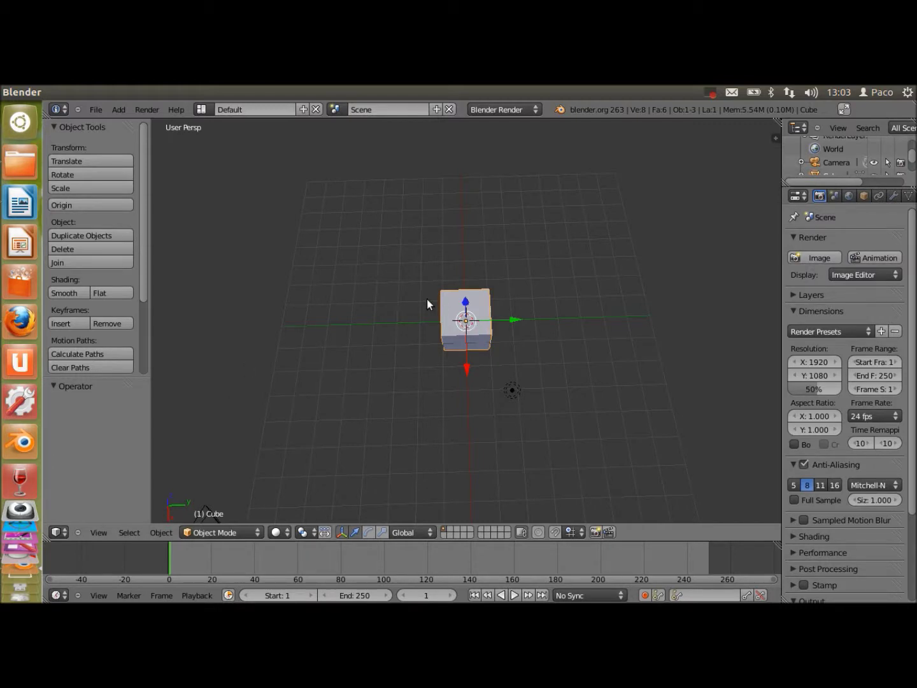
{"action": "middle_click_drag", "start_coordinate": [462, 326], "coordinate": [496, 279]}
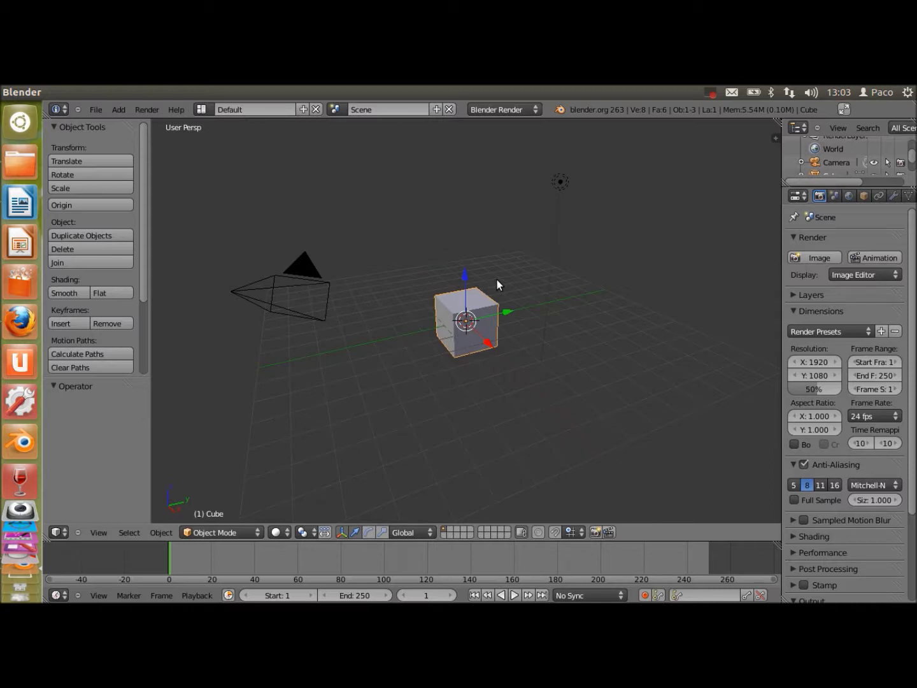
{"action": "scroll", "coordinate": [497, 280], "scroll_direction": "up", "scroll_amount": 3}
{"action": "scroll", "coordinate": [496, 280], "scroll_direction": "down", "scroll_amount": 8}
{"action": "scroll", "coordinate": [497, 280], "scroll_direction": "up", "scroll_amount": 4}
{"action": "scroll", "coordinate": [497, 279], "scroll_direction": "down", "scroll_amount": 2}
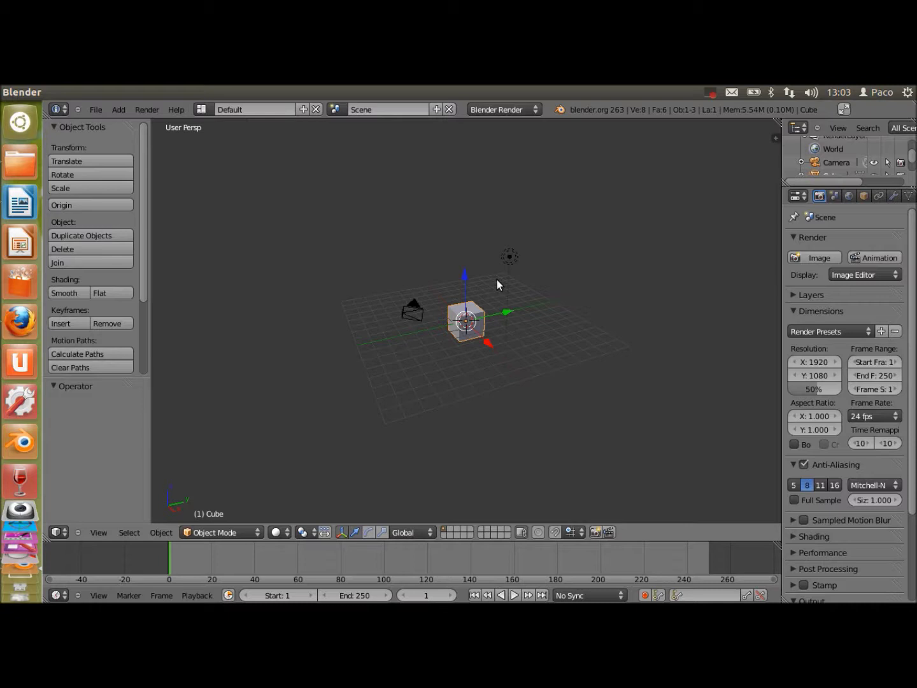
Step: Examine the scene by panning the viewport, orbiting to face the cube along the X axis and zooming closer
{"action": "mouse_move", "coordinate": [497, 279]}
{"action": "middle_mouse_down"}
{"action": "mouse_move", "coordinate": [455, 257]}
{"action": "mouse_move", "coordinate": [385, 313]}
{"action": "mouse_move", "coordinate": [496, 346]}
{"action": "mouse_move", "coordinate": [663, 326]}
{"action": "mouse_move", "coordinate": [686, 251]}
{"action": "mouse_move", "coordinate": [599, 233]}
{"action": "mouse_move", "coordinate": [370, 213]}
{"action": "mouse_move", "coordinate": [307, 279]}
{"action": "mouse_move", "coordinate": [685, 283]}
{"action": "mouse_move", "coordinate": [549, 330]}
{"action": "mouse_move", "coordinate": [517, 184]}
{"action": "mouse_move", "coordinate": [475, 292]}
{"action": "mouse_move", "coordinate": [479, 313]}
{"action": "mouse_move", "coordinate": [495, 288]}
{"action": "middle_mouse_up"}
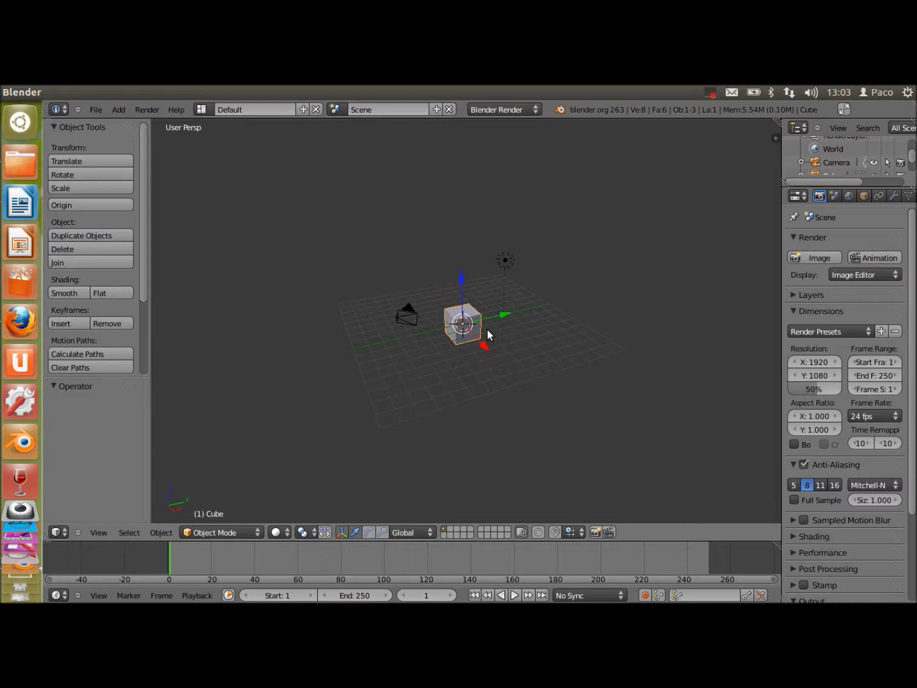
{"action": "middle_click_drag", "start_coordinate": [487, 330], "coordinate": [444, 358]}
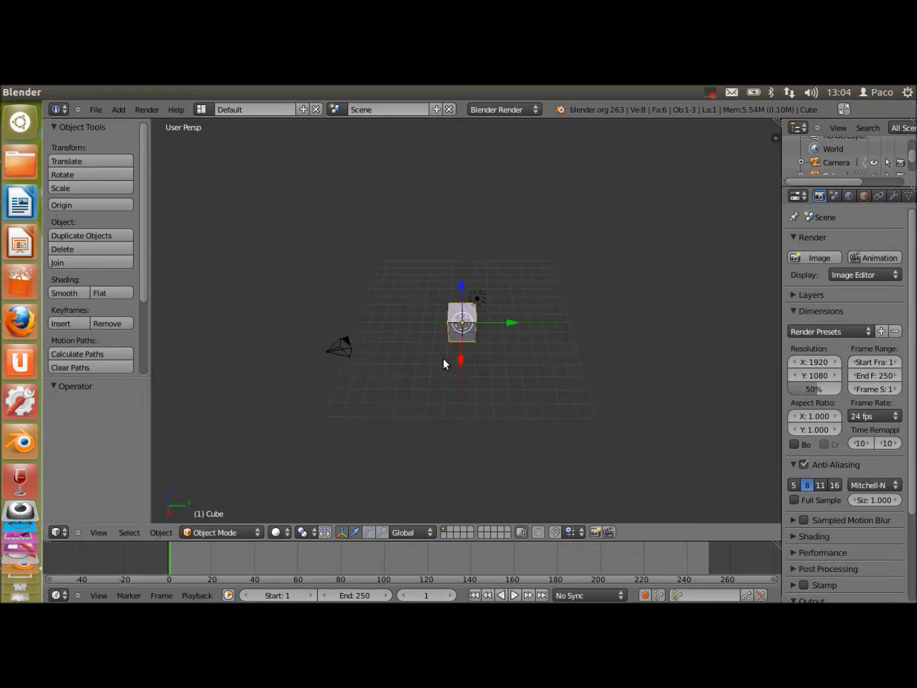
{"action": "scroll", "coordinate": [444, 358], "scroll_direction": "up", "scroll_amount": 3}
{"action": "scroll", "coordinate": [444, 359], "scroll_direction": "down", "scroll_amount": 3}
{"action": "scroll", "coordinate": [444, 358], "scroll_direction": "up", "scroll_amount": 3}
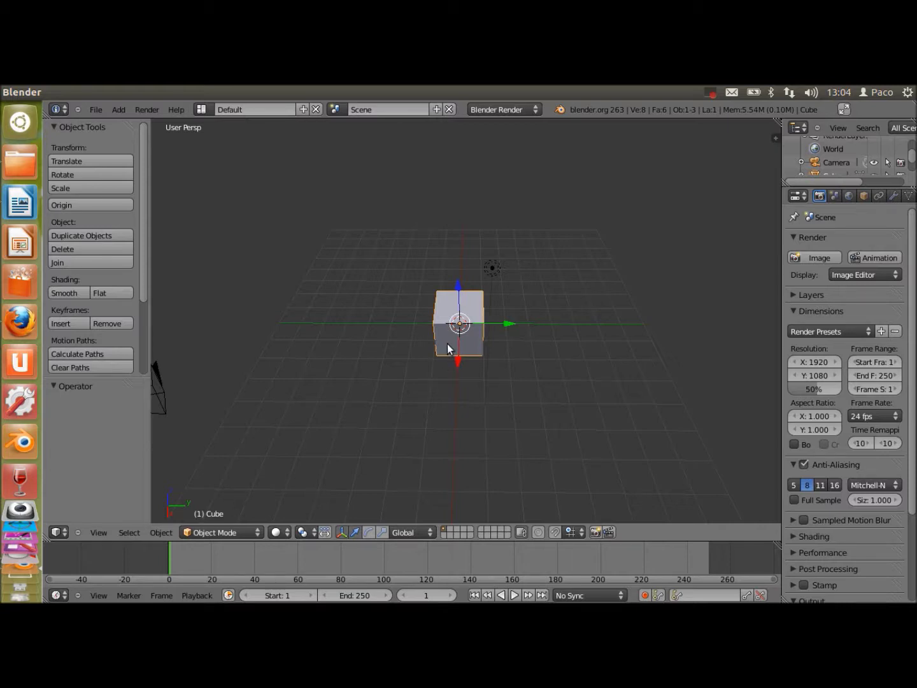
{"action": "middle_click_drag", "start_coordinate": [448, 348], "coordinate": [471, 326]}
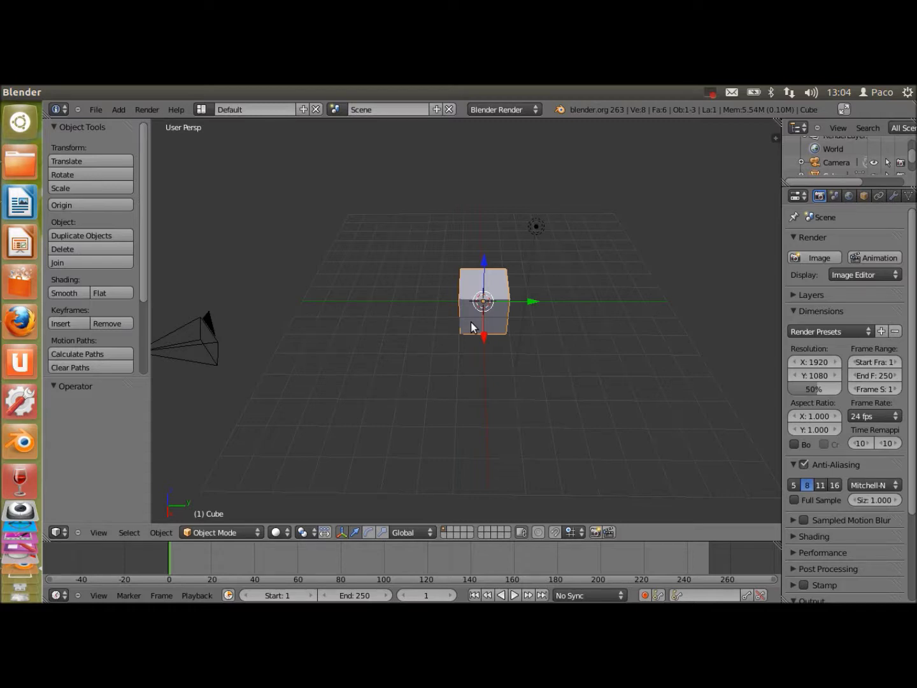
Step: View the cube through the camera and fit the camera frame to the viewport, adjusting its zoom
{"action": "key", "text": "KP_0"}
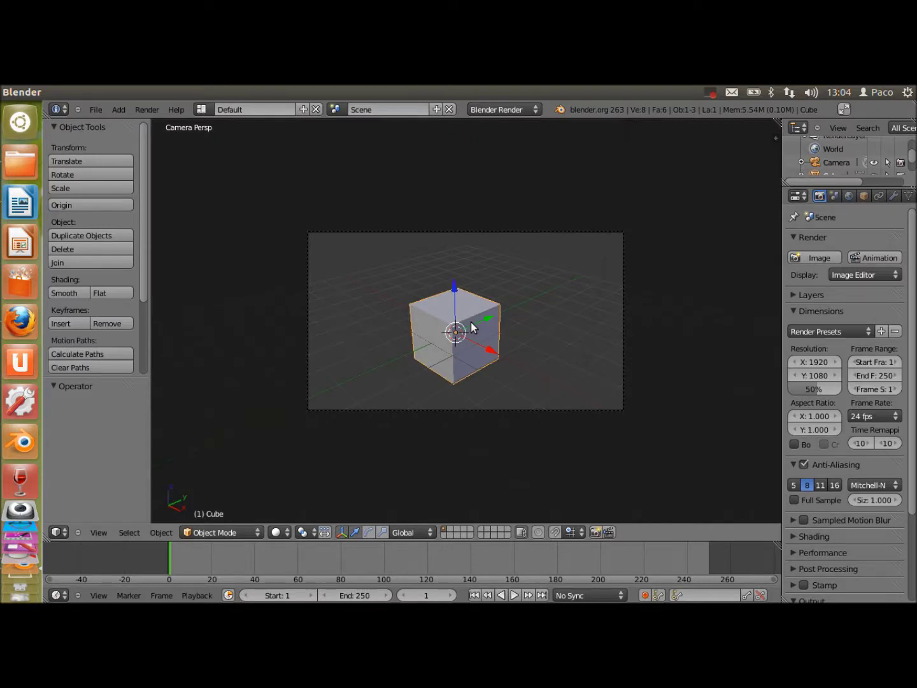
{"action": "key", "text": "KP_0"}
{"action": "key", "text": "KP_0"}
{"action": "key", "text": "Home"}
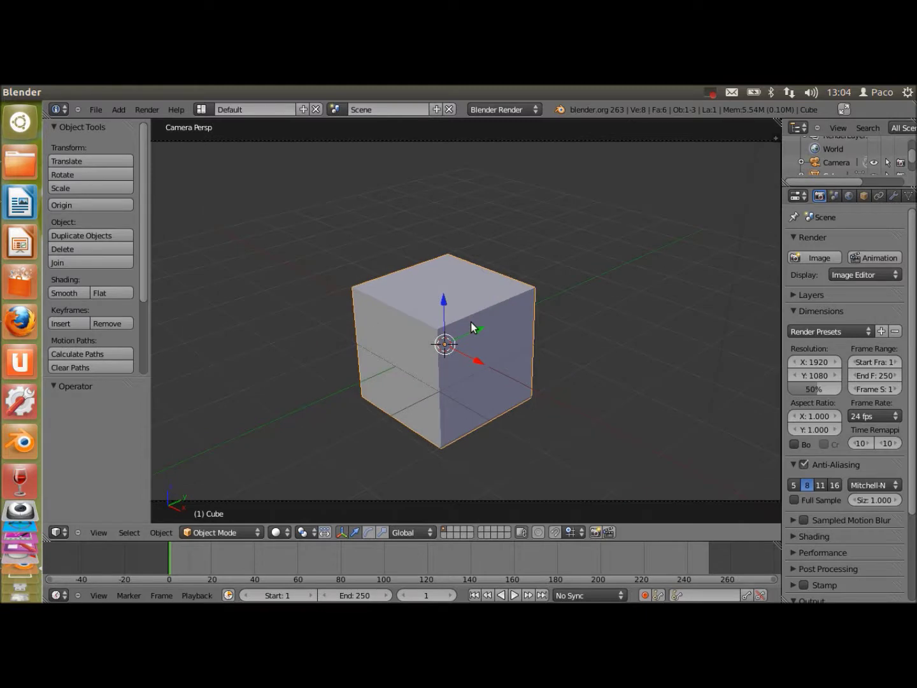
{"action": "scroll", "coordinate": [471, 321], "scroll_direction": "down", "scroll_amount": 5}
{"action": "scroll", "coordinate": [471, 321], "scroll_direction": "up", "scroll_amount": 5}
{"action": "scroll", "coordinate": [471, 322], "scroll_direction": "down", "scroll_amount": 2}
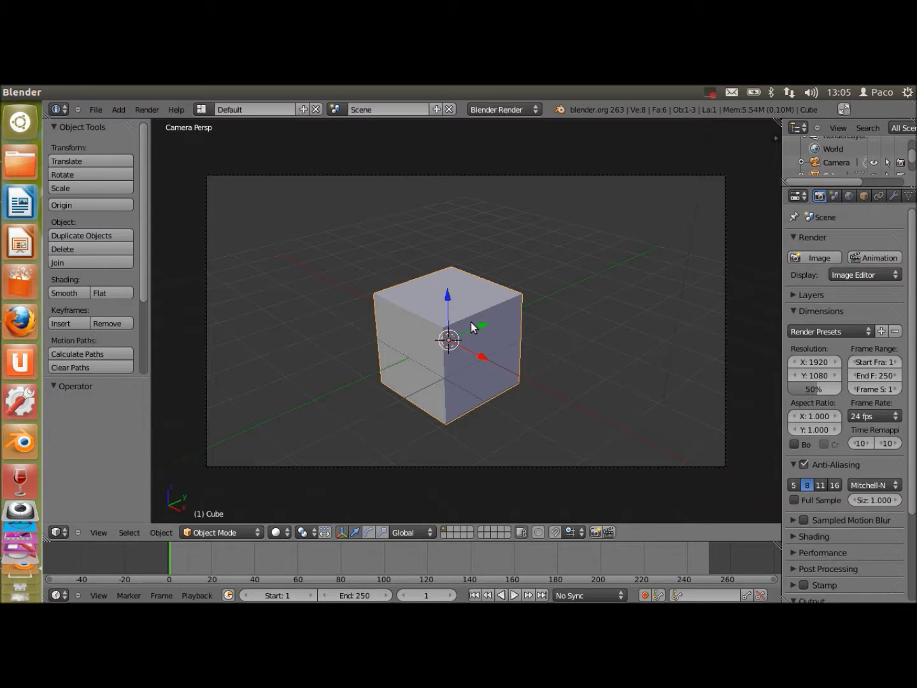
Step: Look at the cube from the front, right and top preset views in turn
{"action": "key", "text": "KP_1"}
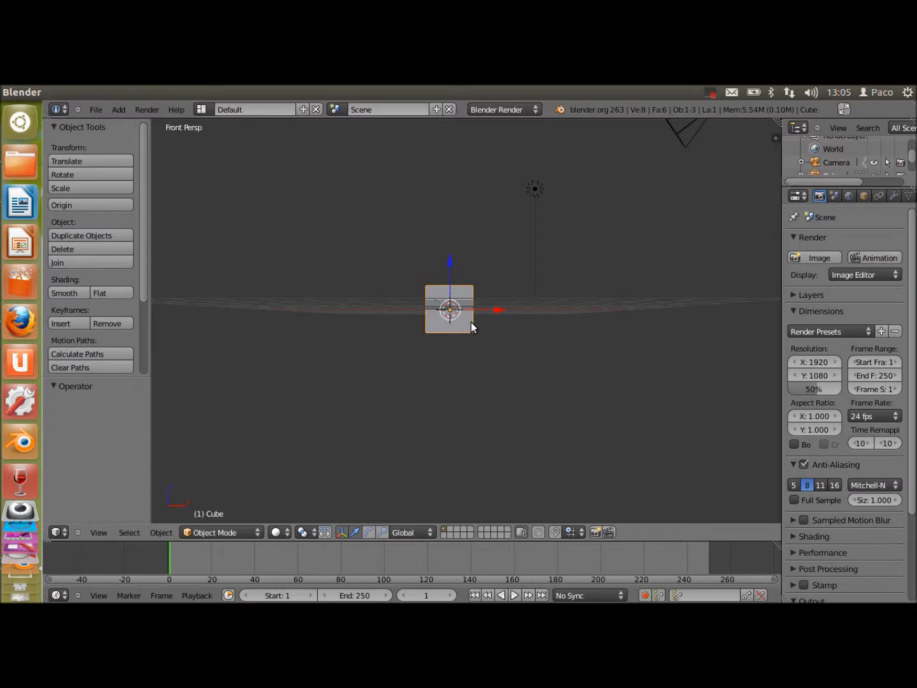
{"action": "key", "text": "KP_3"}
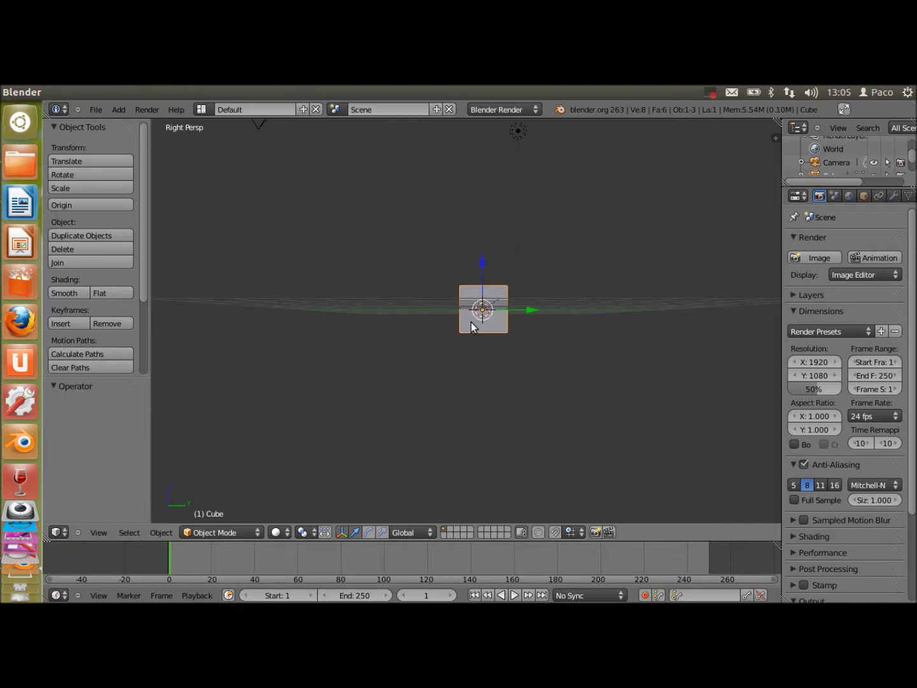
{"action": "key", "text": "KP_7"}
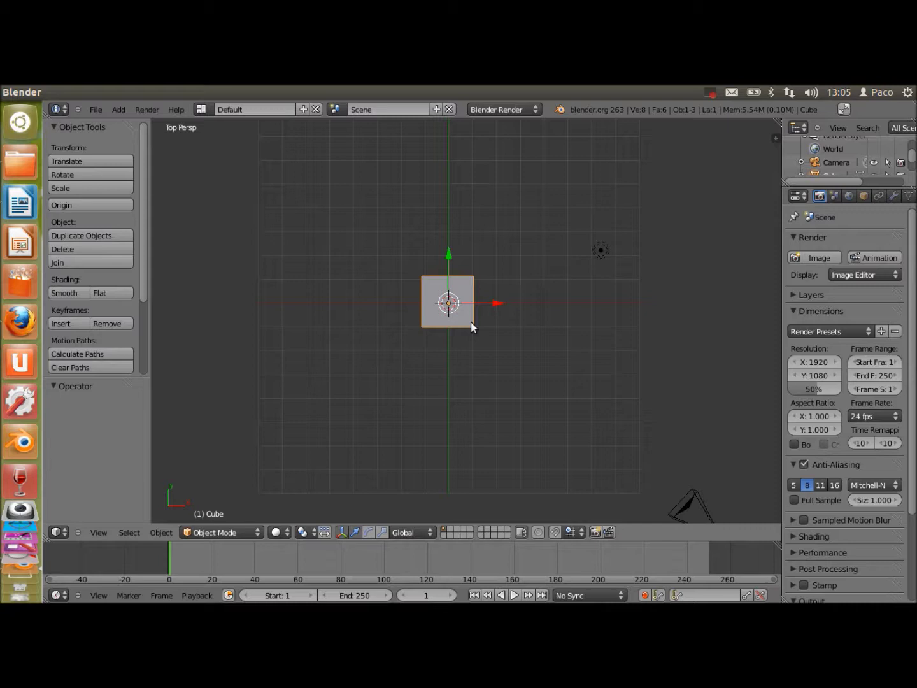
Step: Compare the opposite preset views of the cube: front and back, right and left, top and bottom
{"action": "key", "text": "KP_1"}
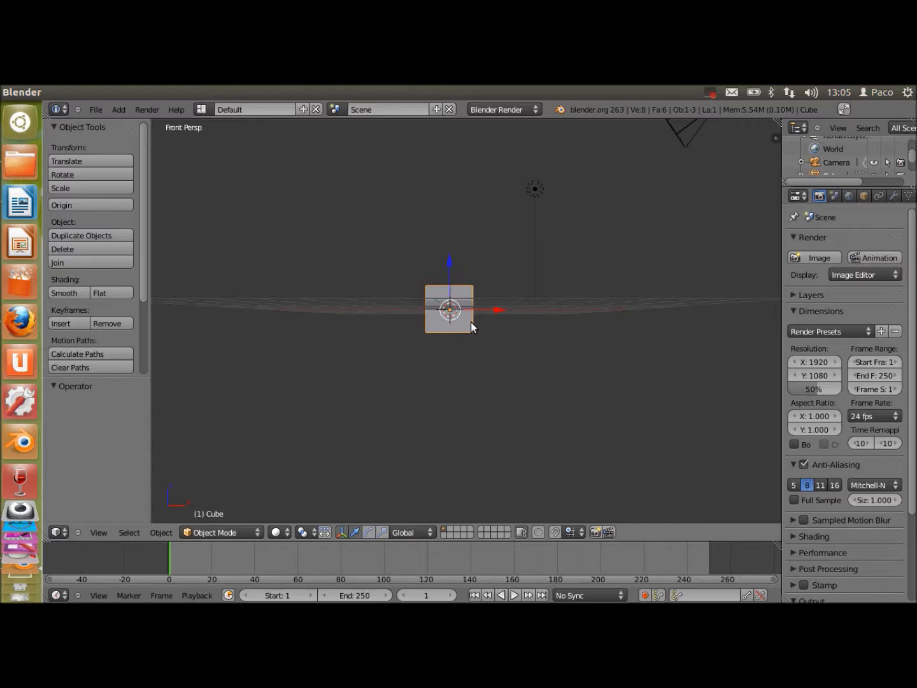
{"action": "key", "text": "ctrl+KP_1"}
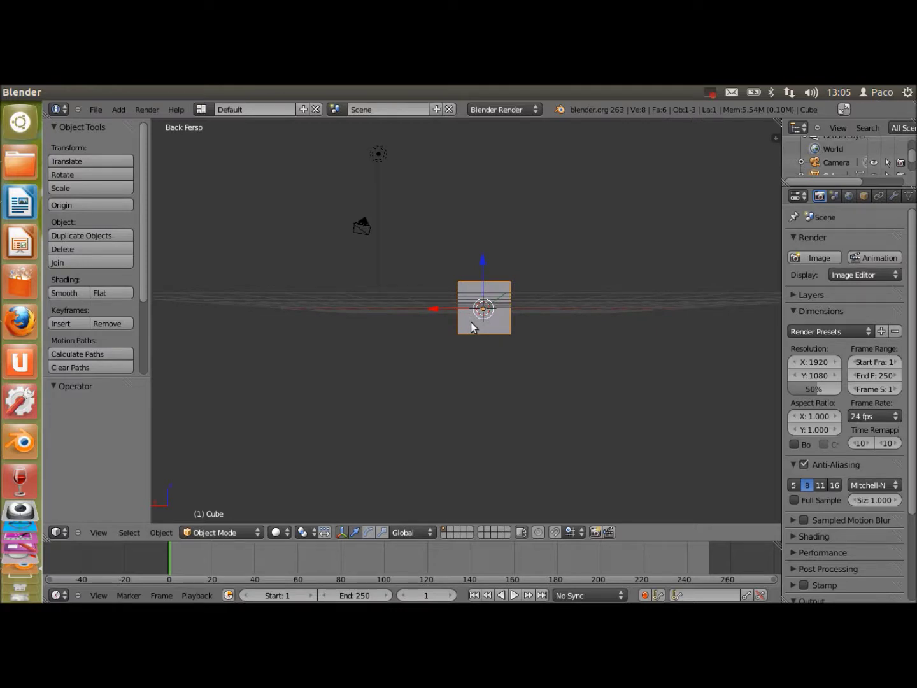
{"action": "key", "text": "KP_1"}
{"action": "key", "text": "ctrl+KP_1"}
{"action": "key", "text": "KP_3"}
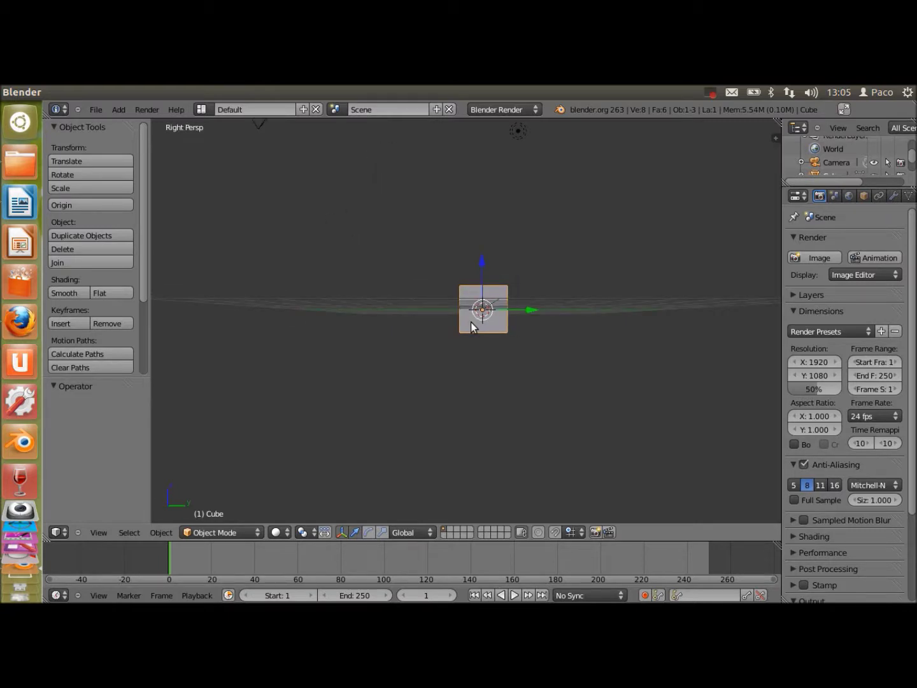
{"action": "key", "text": "ctrl+KP_3"}
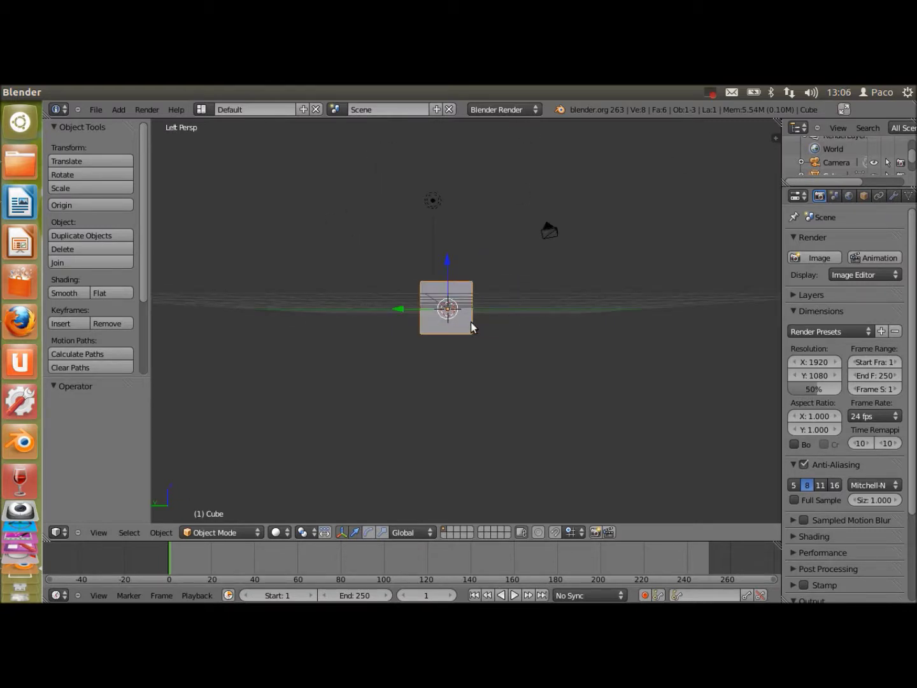
{"action": "key", "text": "KP_7"}
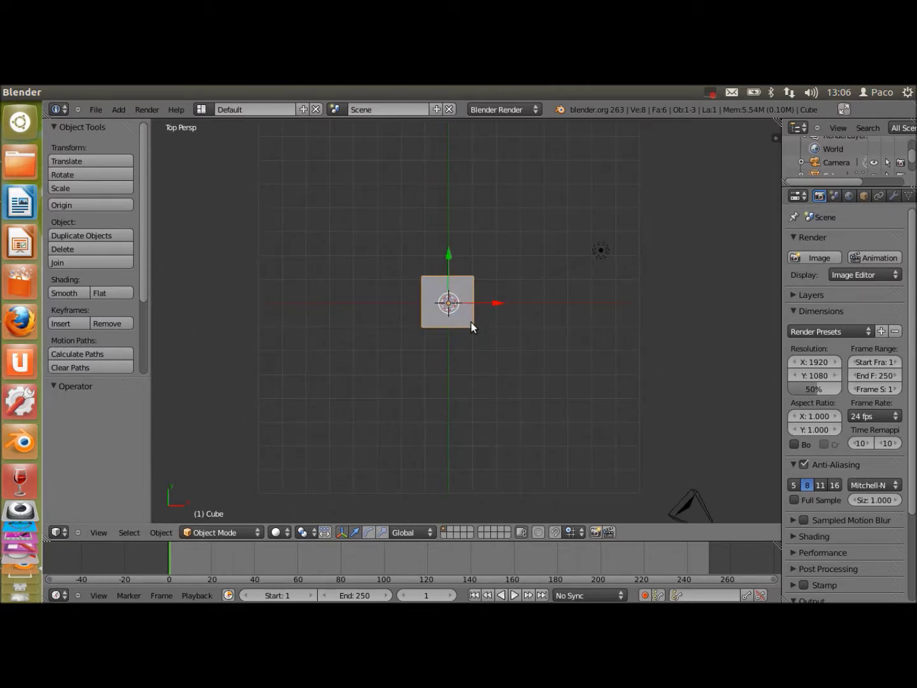
{"action": "key", "text": "ctrl+KP_7"}
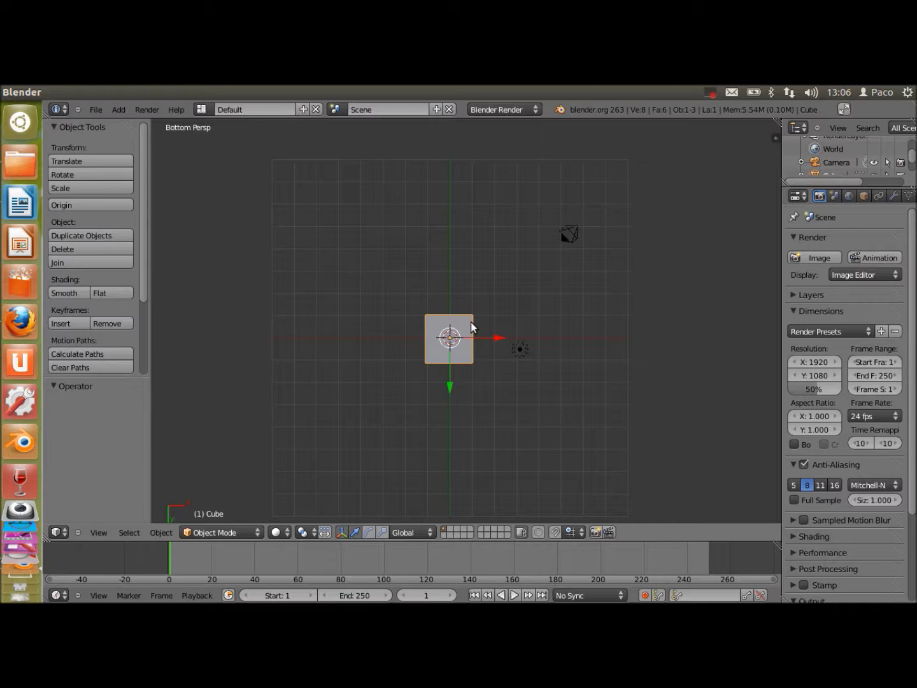
Step: Toggle the bottom view between perspective and orthographic projection, ending in orthographic
{"action": "key", "text": "KP_5"}
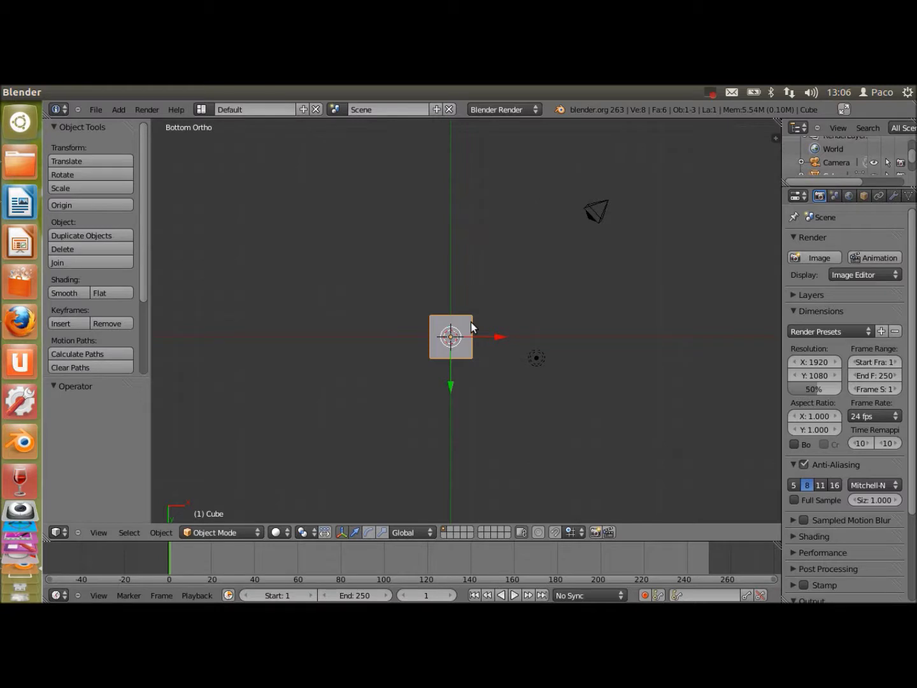
{"action": "key", "text": "KP_5"}
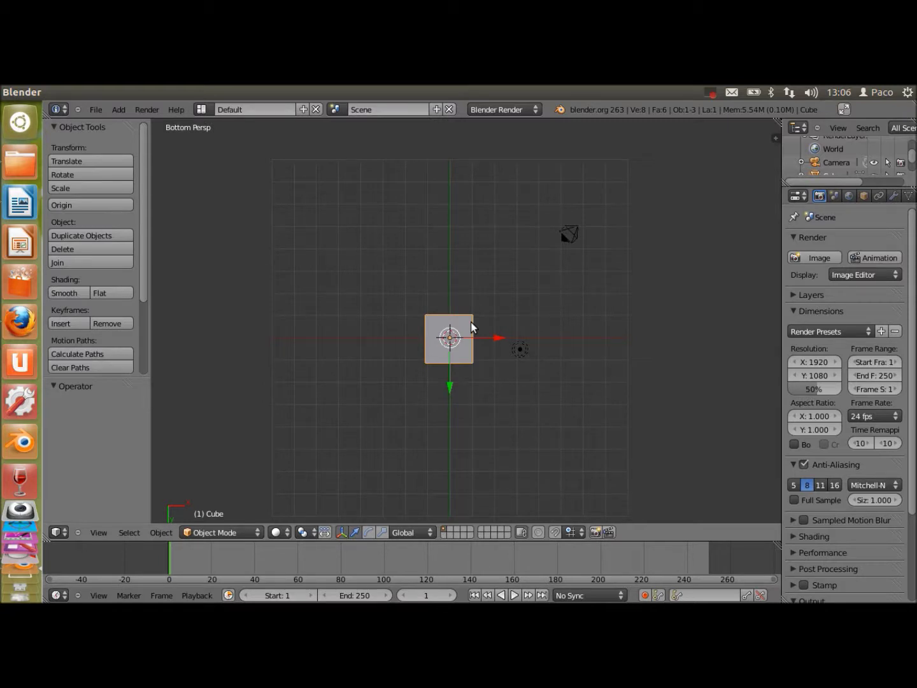
{"action": "key", "text": "KP_5"}
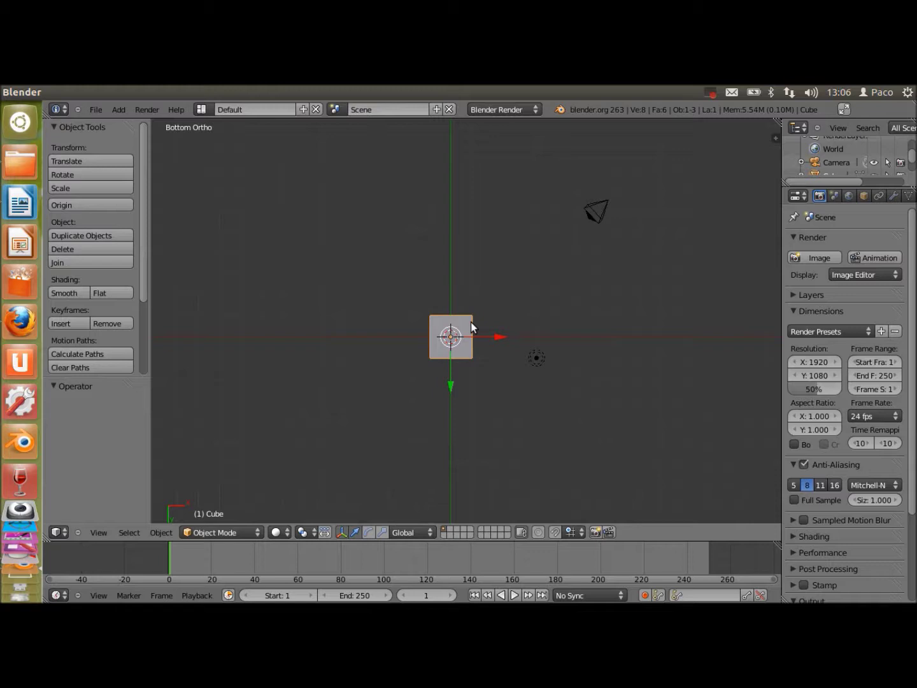
Step: Rotate the orthographic view vertically around the cube in small repeated increments, starting from the bottom view
{"action": "key", "text": "KP_2"}
{"action": "key", "text": "KP_2"}
{"action": "key", "text": "KP_2"}
{"action": "key", "text": "KP_2"}
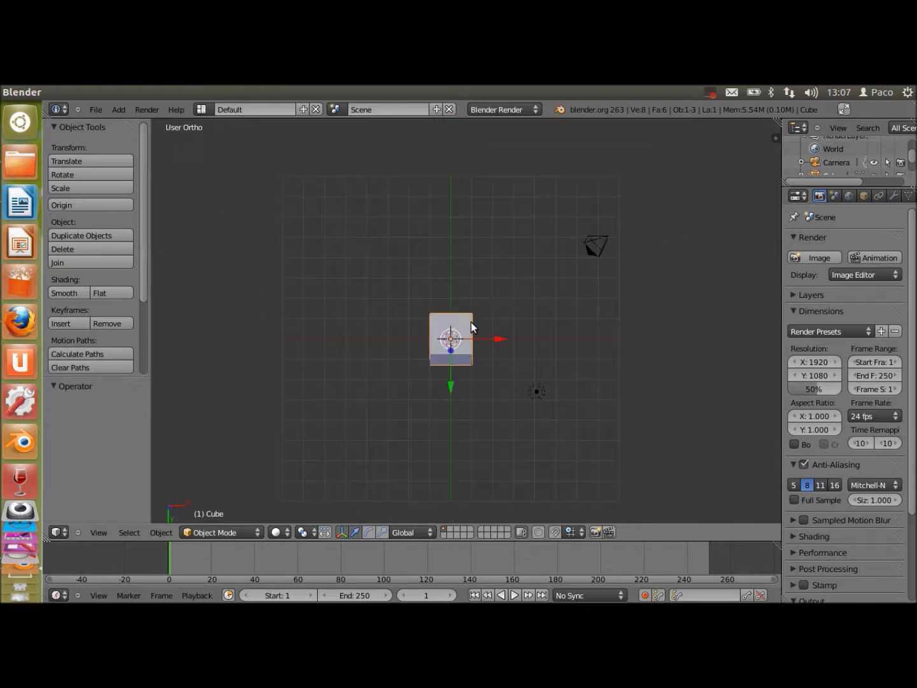
{"action": "key", "text": "KP_2"}
{"action": "key", "text": "KP_2"}
{"action": "key", "text": "KP_2"}
{"action": "key", "text": "KP_2"}
{"action": "key", "text": "KP_2"}
{"action": "key", "text": "KP_2"}
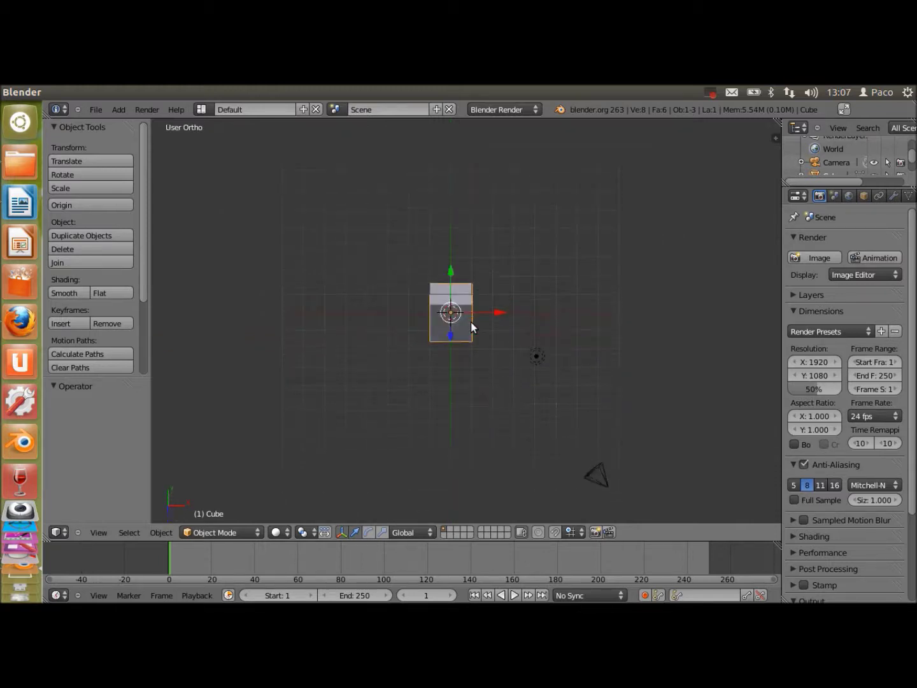
{"action": "key", "text": "KP_2"}
{"action": "key", "text": "KP_2"}
{"action": "key", "text": "KP_2"}
{"action": "key", "text": "KP_2"}
{"action": "key", "text": "KP_2"}
{"action": "key", "text": "KP_2"}
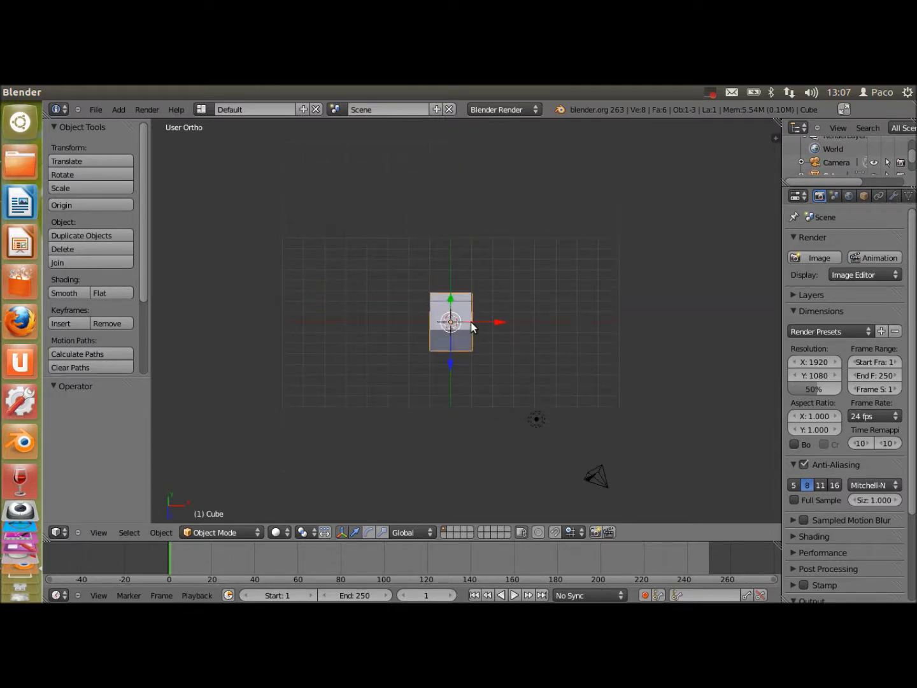
Step: Rotate the orthographic view sideways around the cube in six small increments
{"action": "key", "text": "KP_4"}
{"action": "key", "text": "KP_4"}
{"action": "key", "text": "KP_4"}
{"action": "key", "text": "KP_4"}
{"action": "key", "text": "KP_4"}
{"action": "key", "text": "KP_4"}
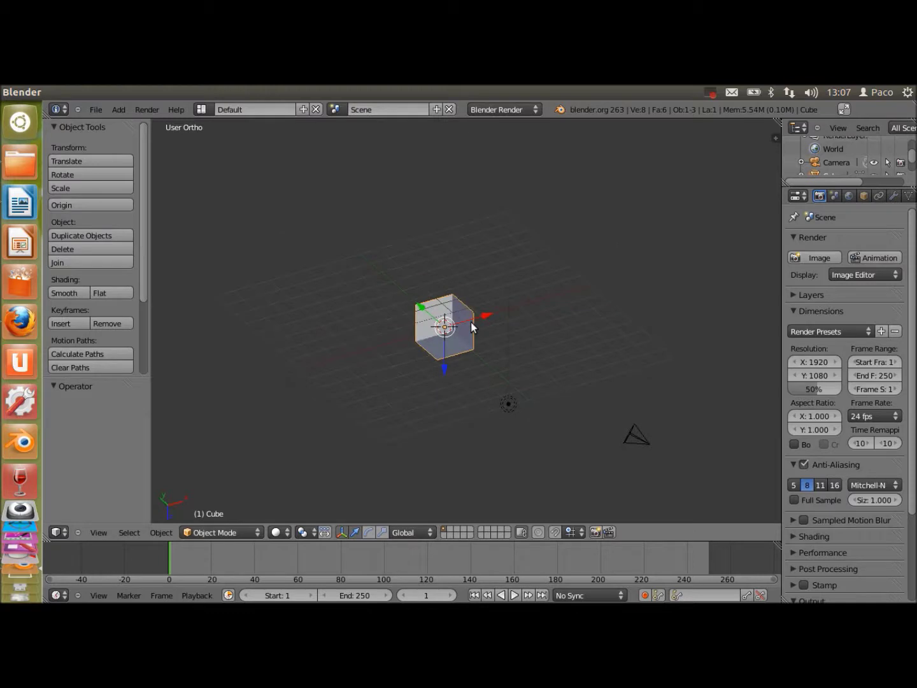
Step: Rotate the orthographic view sideways around the cube in nine small increments in the opposite direction
{"action": "key", "text": "KP_4"}
{"action": "key", "text": "KP_4"}
{"action": "key", "text": "KP_4"}
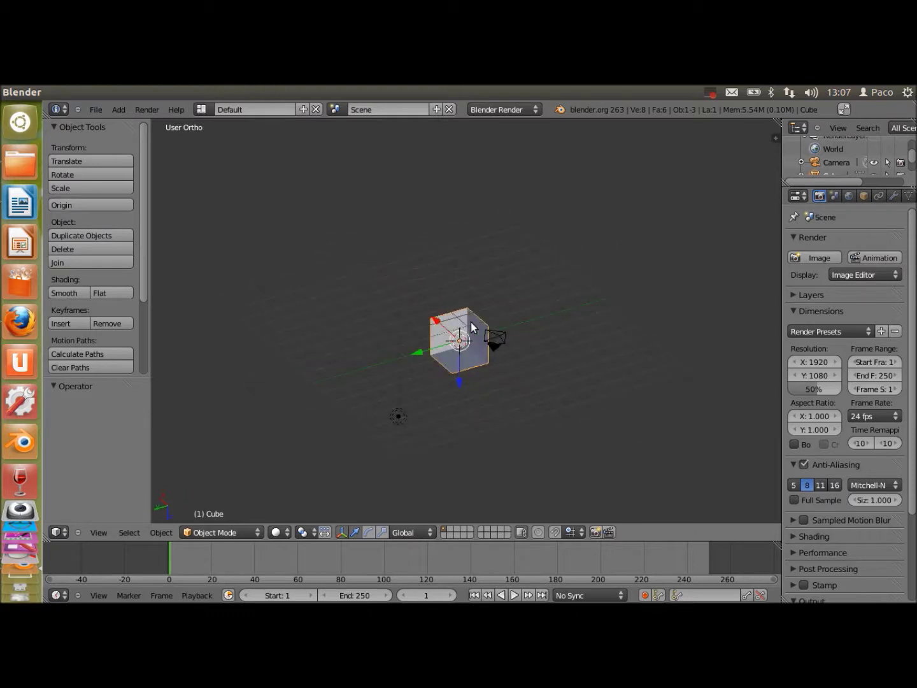
{"action": "key", "text": "KP_4"}
{"action": "key", "text": "KP_4"}
{"action": "key", "text": "KP_4"}
{"action": "key", "text": "KP_4"}
{"action": "key", "text": "KP_4"}
{"action": "key", "text": "KP_4"}
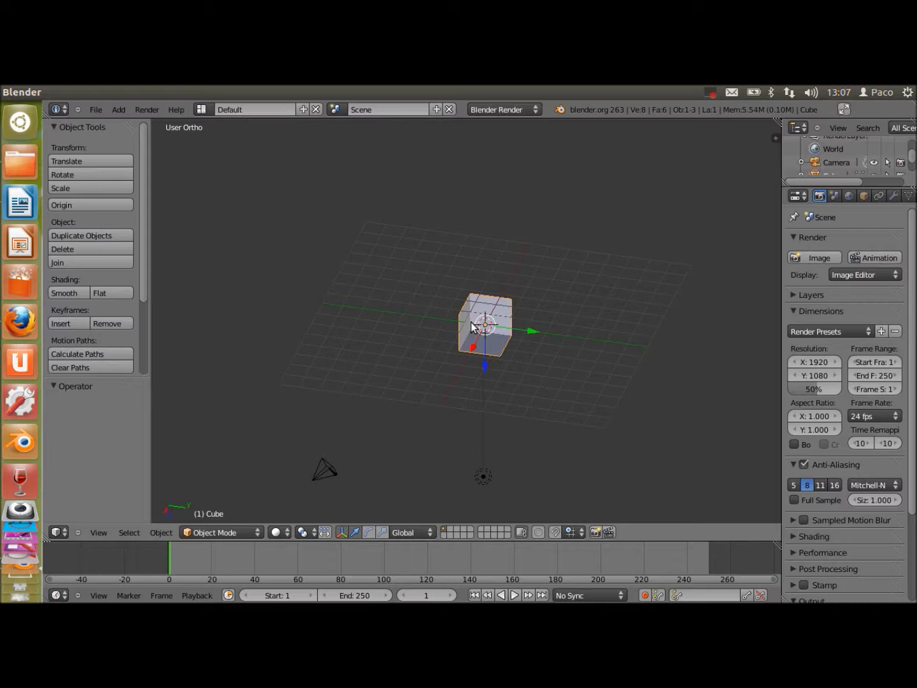
Step: Frame the selected cube in the viewport, and switch to the view through the camera
{"action": "key", "text": "KP_Decimal"}
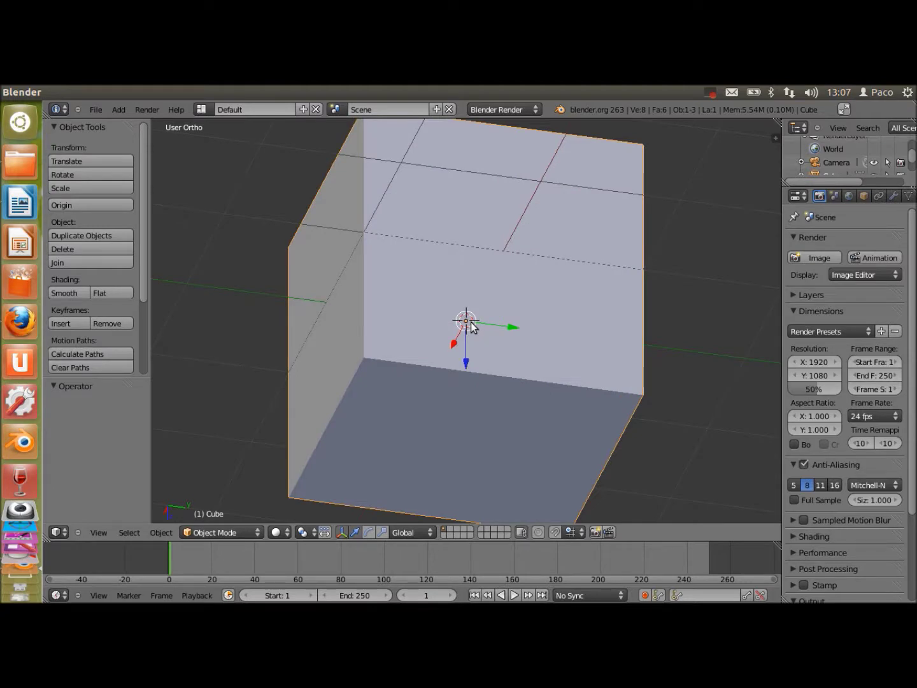
{"action": "key", "text": "KP_0"}
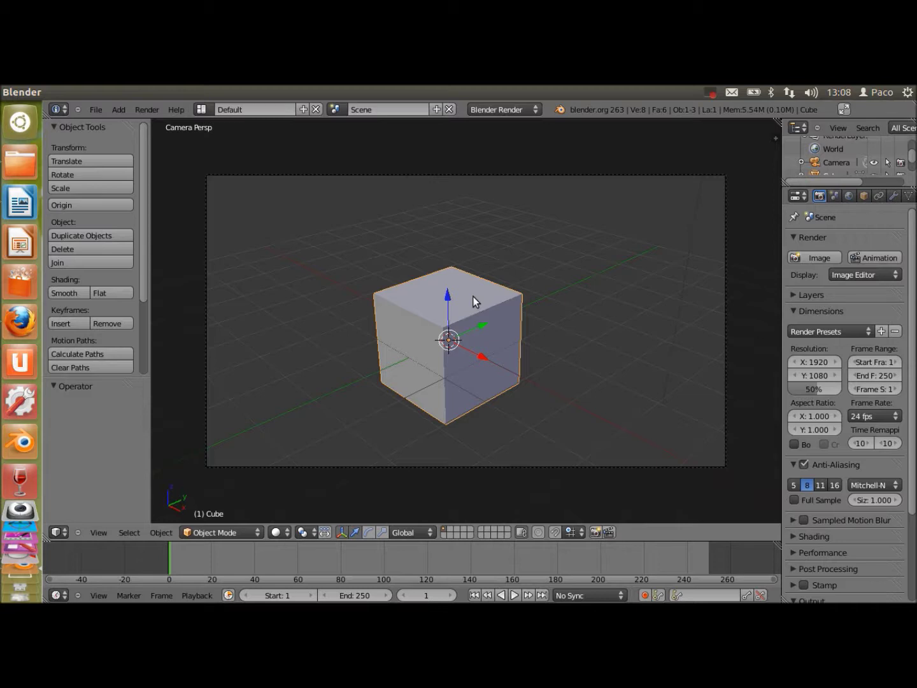
Step: Toggle the quad view on and off twice, ending in a single orthographic top view
{"action": "key", "text": "ctrl+alt+q"}
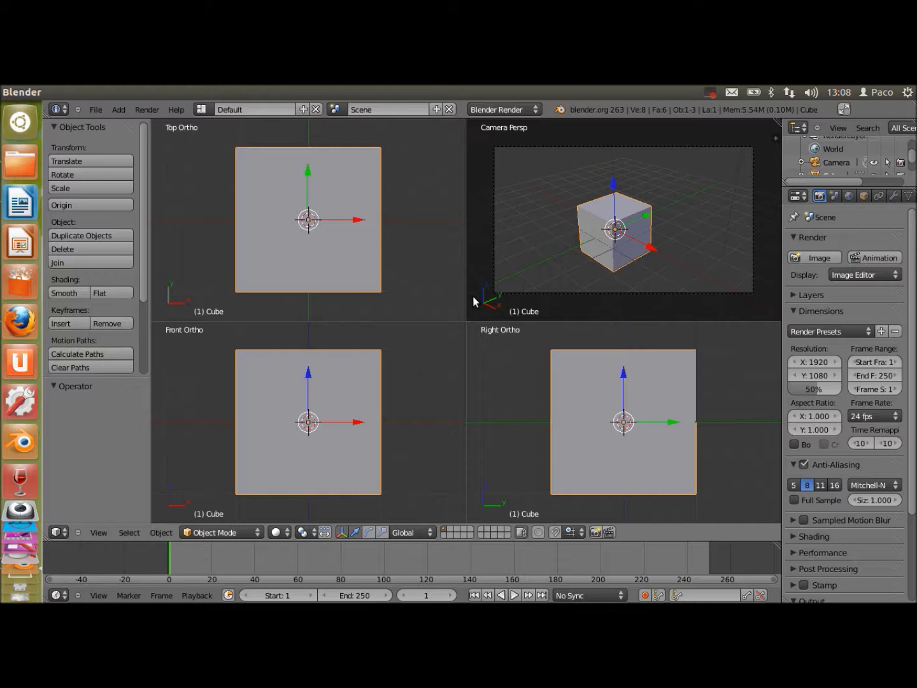
{"action": "key", "text": "ctrl+alt+q"}
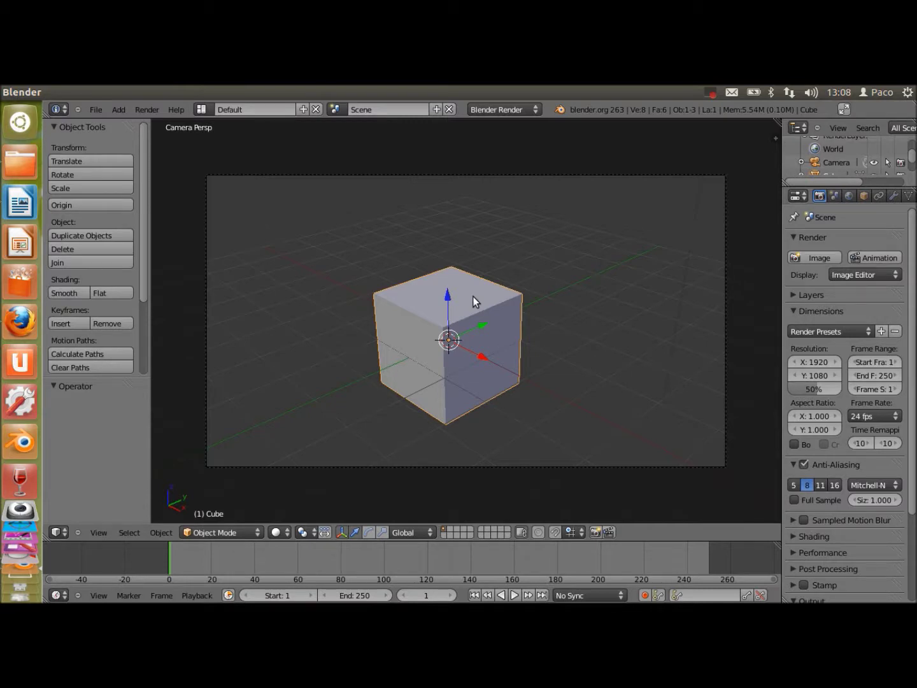
{"action": "key", "text": "ctrl+alt+q"}
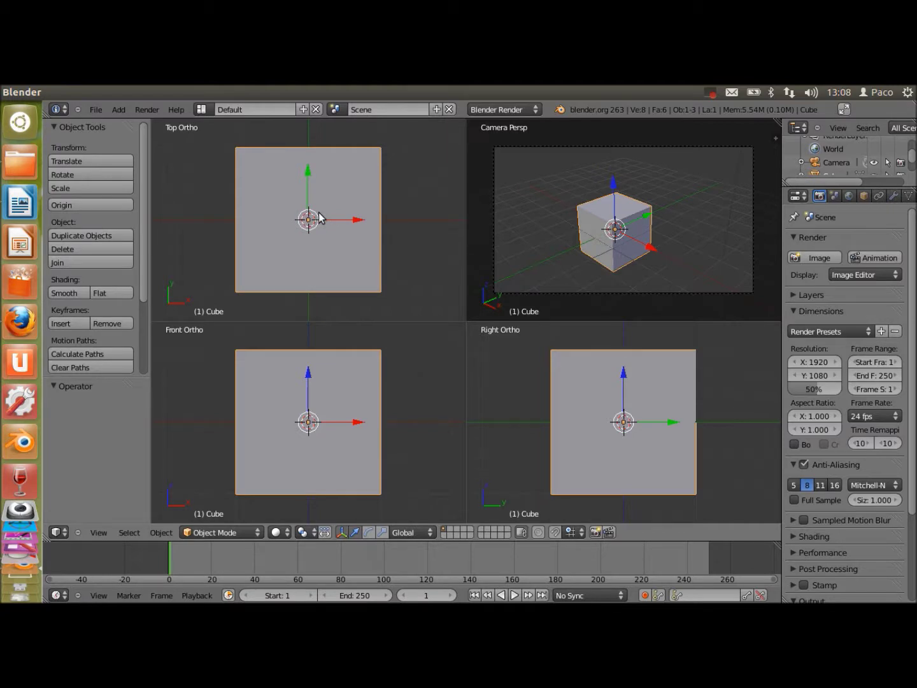
{"action": "key", "text": "ctrl+alt+q"}
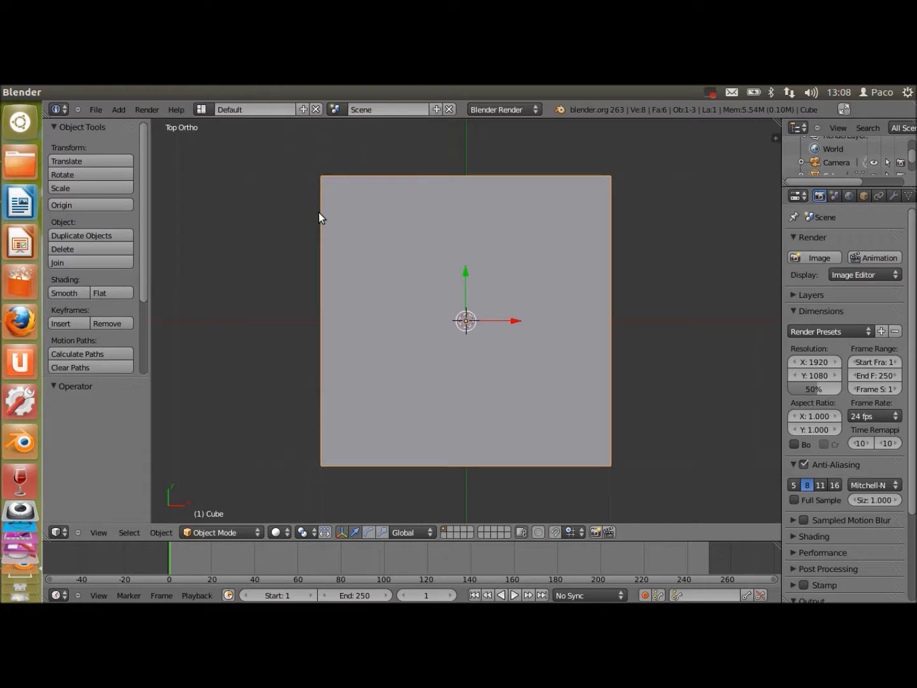
Step: Collapse the viewport's tool shelf, bring it back, and hide it again
{"action": "middle_click_drag", "start_coordinate": [532, 388], "coordinate": [433, 362]}
{"action": "scroll", "coordinate": [523, 354], "scroll_direction": "down", "scroll_amount": 3}
{"action": "scroll", "coordinate": [412, 354], "scroll_direction": "down", "scroll_amount": 2}
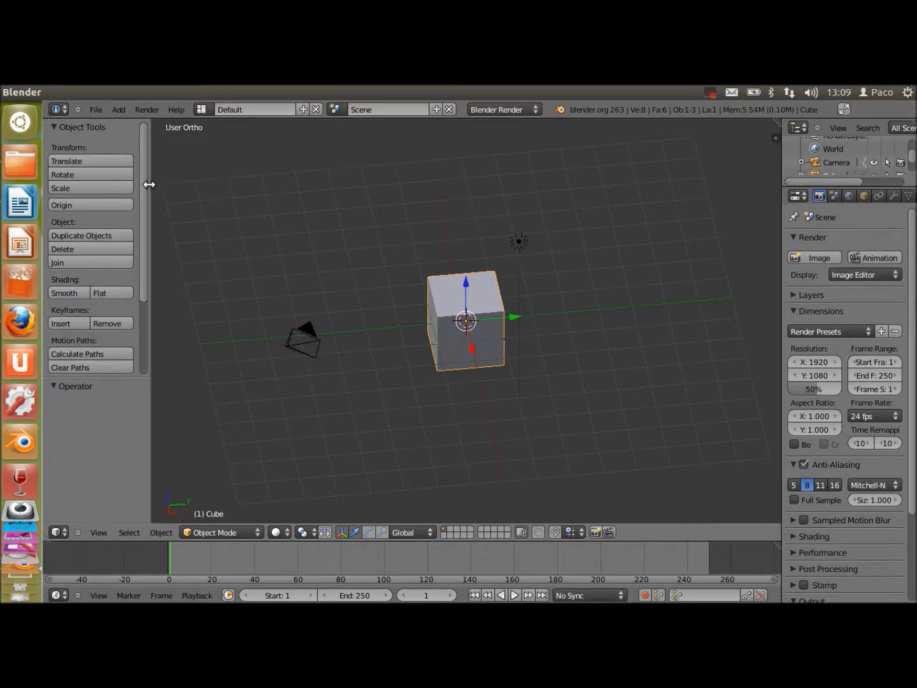
{"action": "left_click_drag", "start_coordinate": [148, 185], "coordinate": [23, 185]}
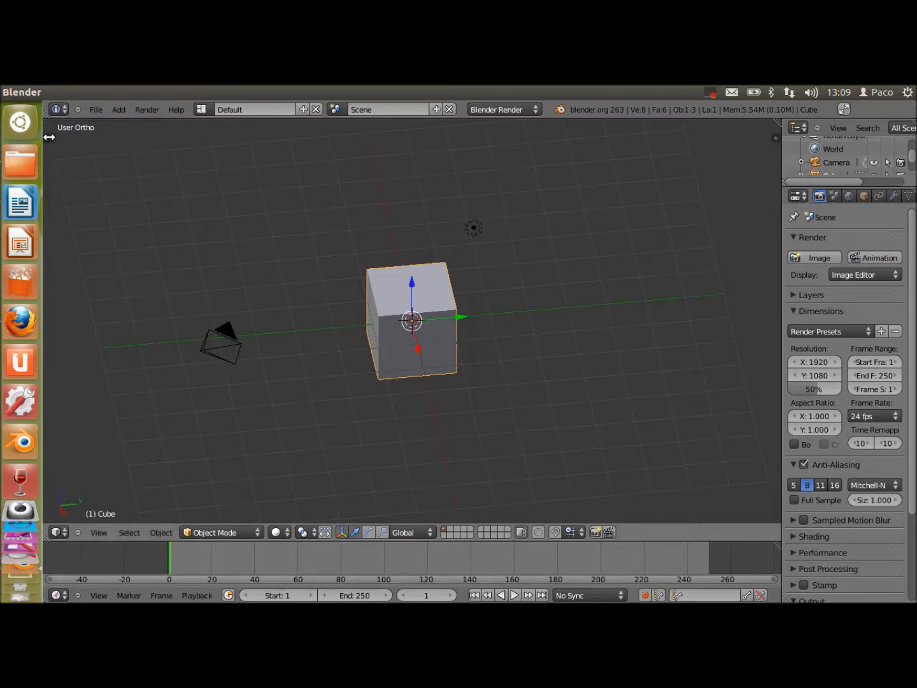
{"action": "key", "text": "t"}
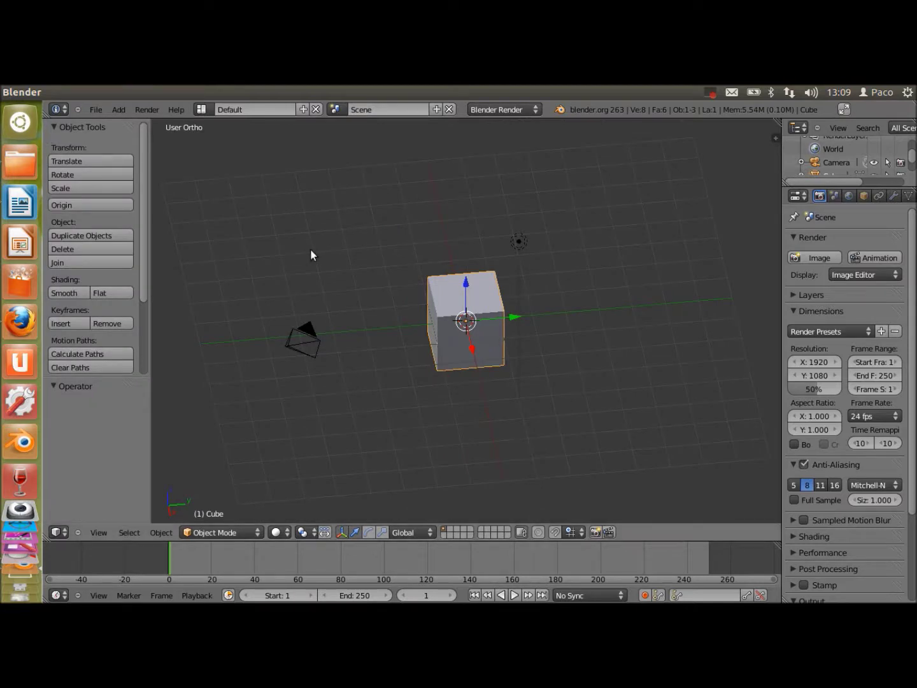
{"action": "key", "text": "t"}
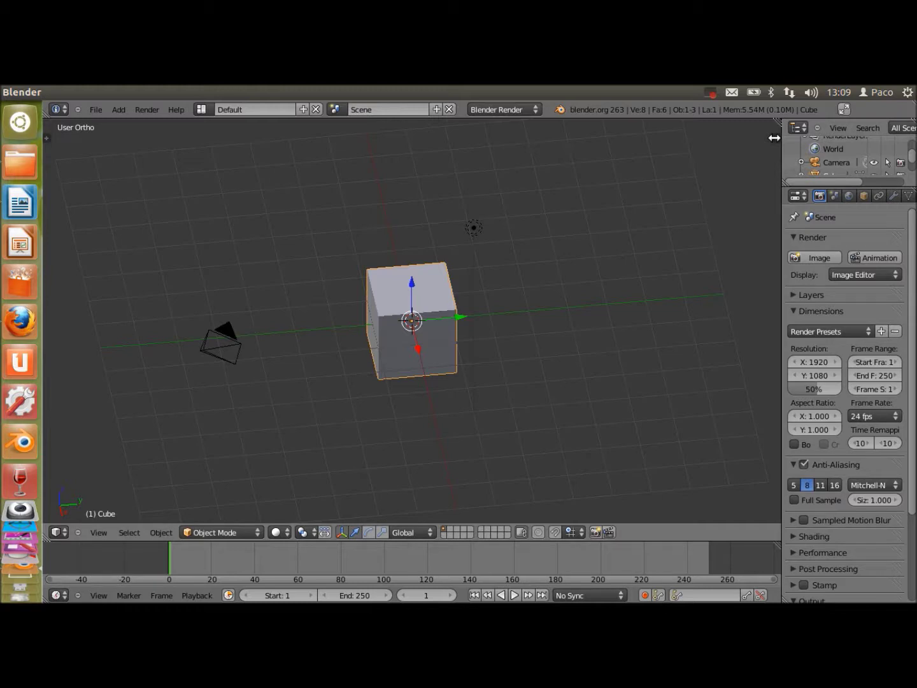
Step: Show the viewport's properties region, look through its transform, grease pencil and view settings, and hide it again
{"action": "key", "text": "n"}
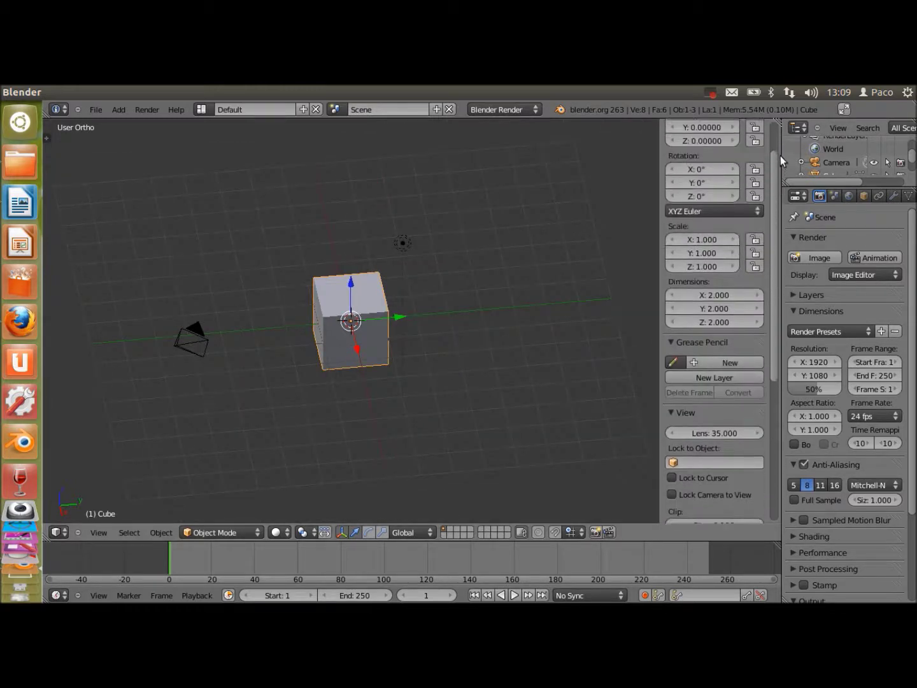
{"action": "scroll", "coordinate": [774, 128], "scroll_direction": "up", "scroll_amount": 2}
{"action": "scroll", "coordinate": [774, 128], "scroll_direction": "down", "scroll_amount": 2}
{"action": "scroll", "coordinate": [774, 124], "scroll_direction": "up", "scroll_amount": 2}
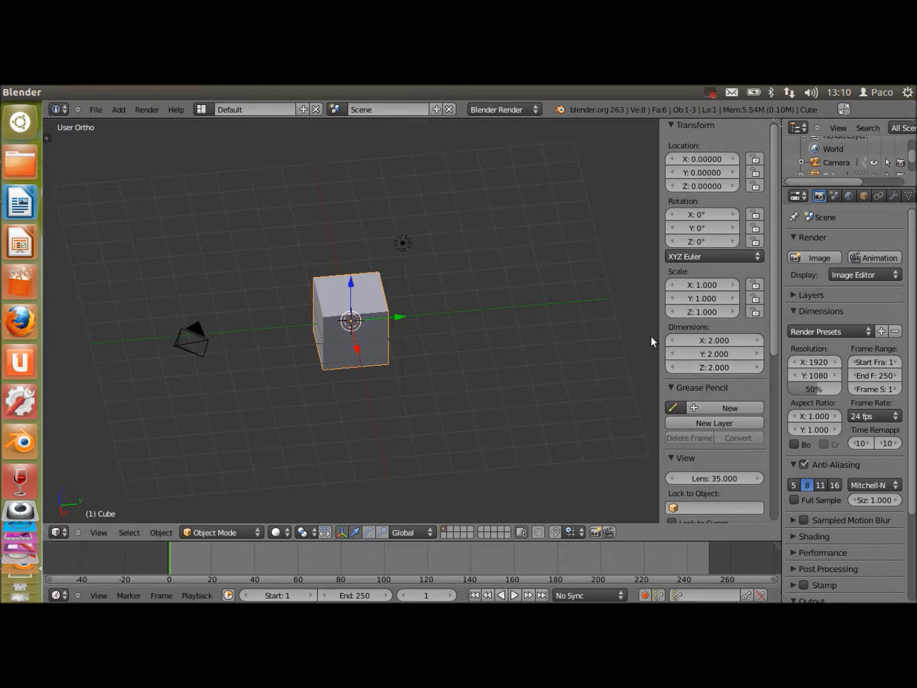
{"action": "key", "text": "n"}
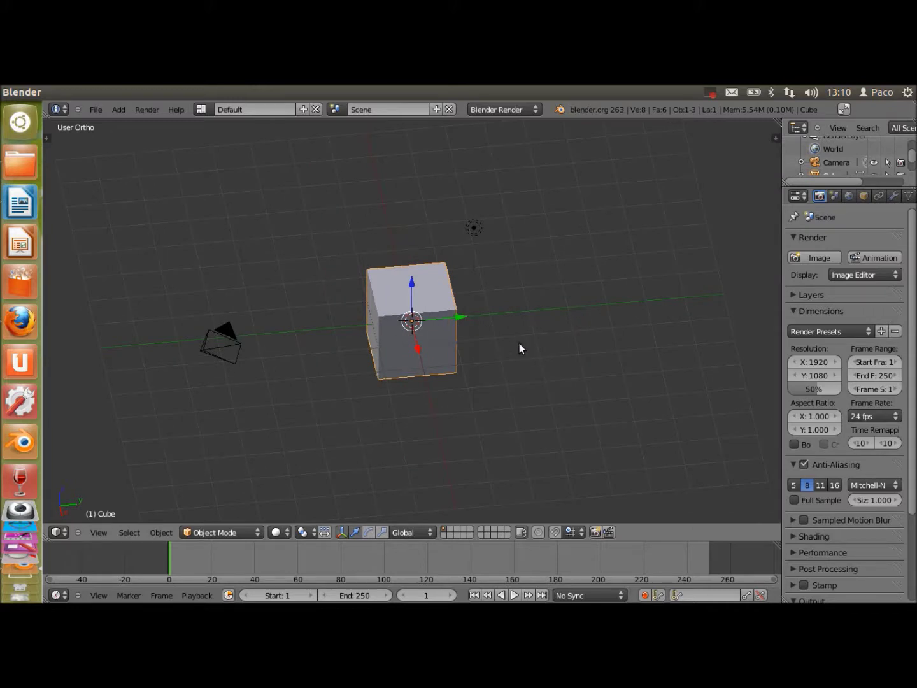
Step: Examine the 3D viewport's view commands and object commands without running any of them
{"action": "middle_click_drag", "start_coordinate": [467, 335], "coordinate": [421, 306]}
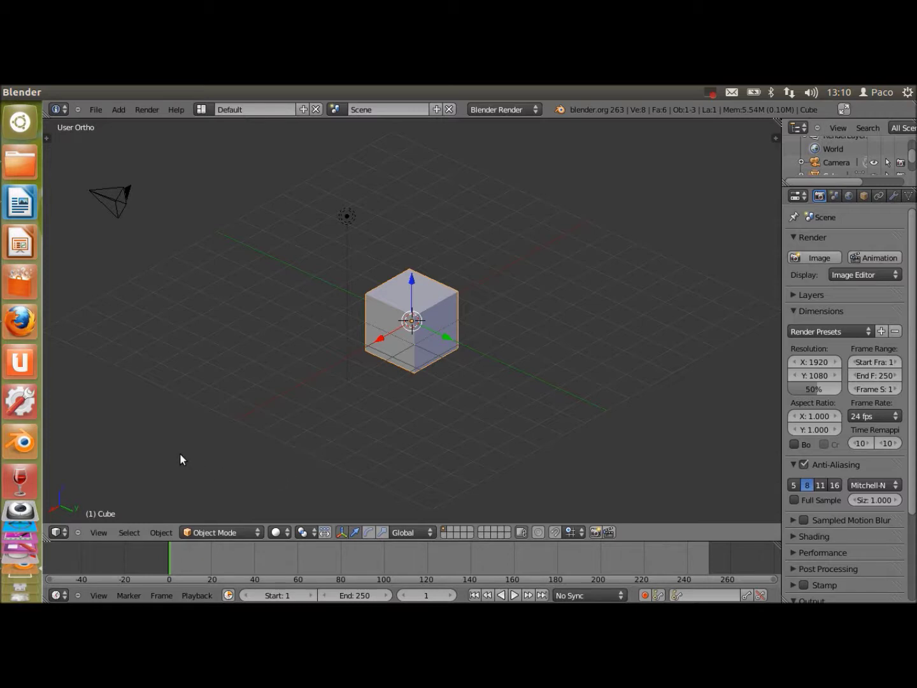
{"action": "left_click", "coordinate": [98, 533]}
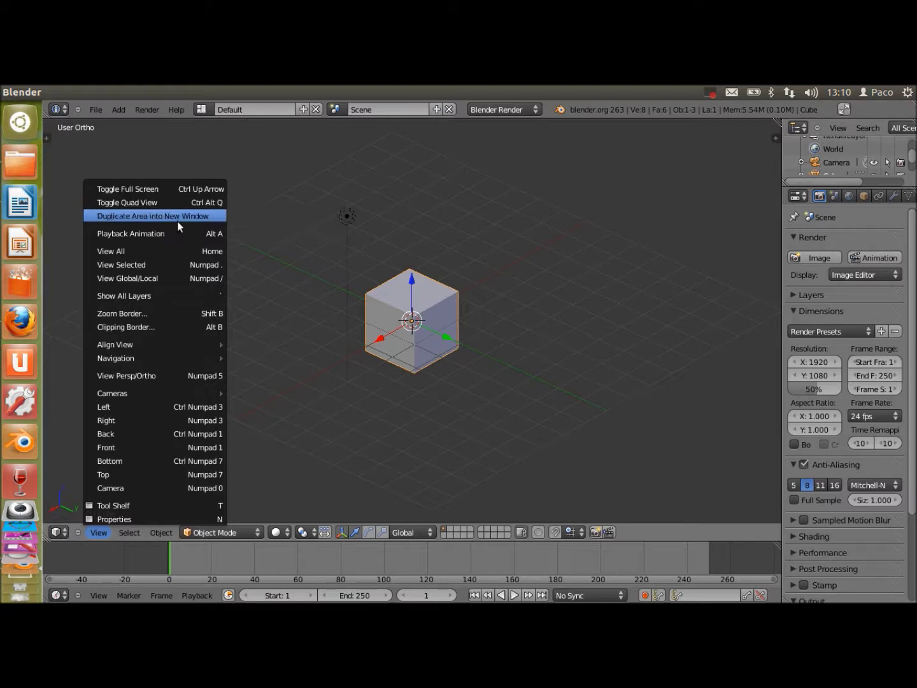
{"action": "mouse_move", "coordinate": [132, 533]}
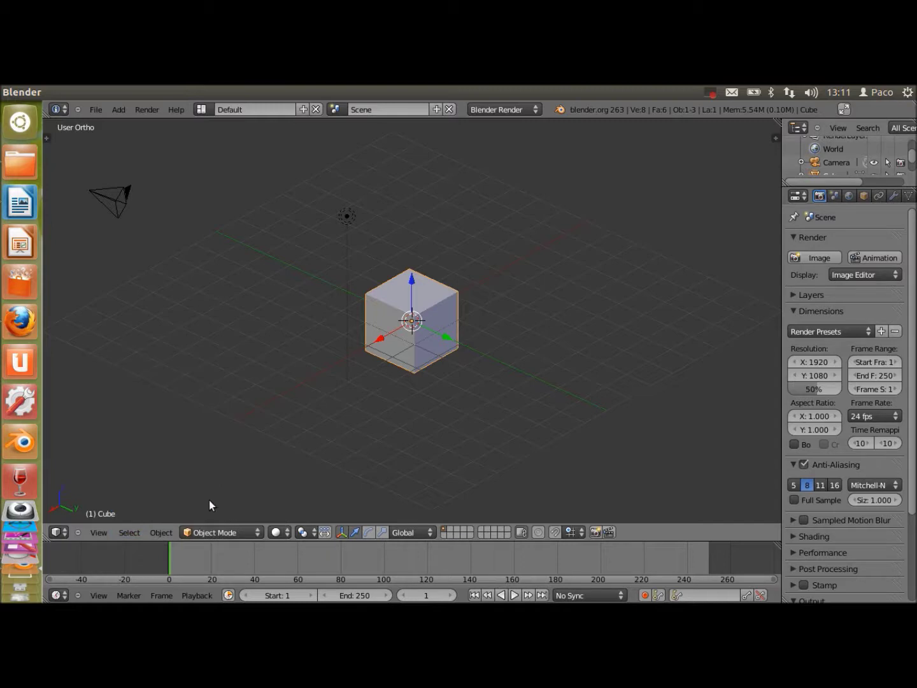
{"action": "left_click", "coordinate": [163, 533]}
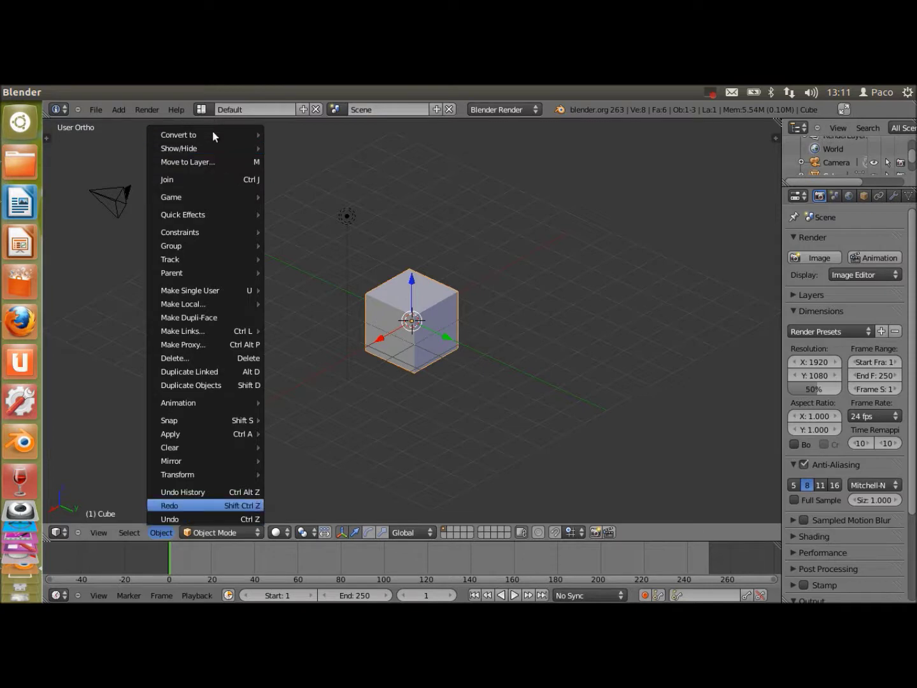
{"action": "mouse_move", "coordinate": [214, 131]}
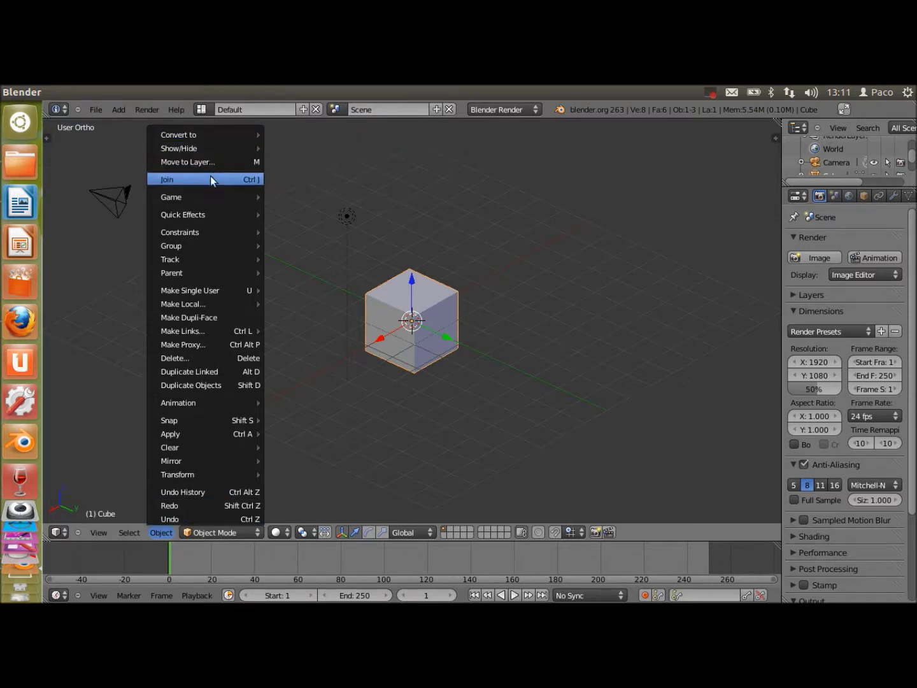
{"action": "mouse_move", "coordinate": [204, 197]}
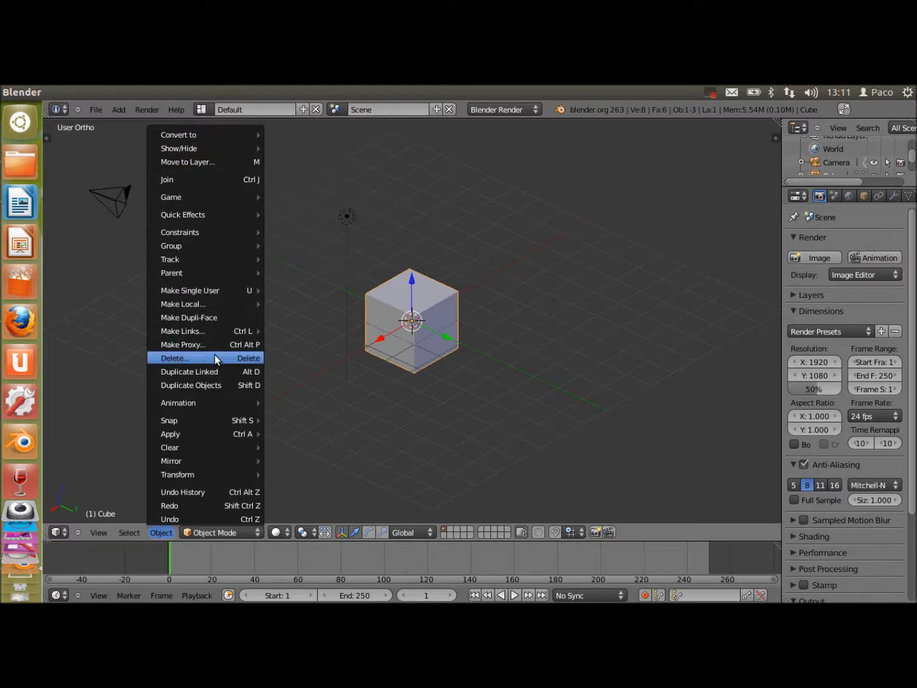
{"action": "left_click", "coordinate": [337, 427]}
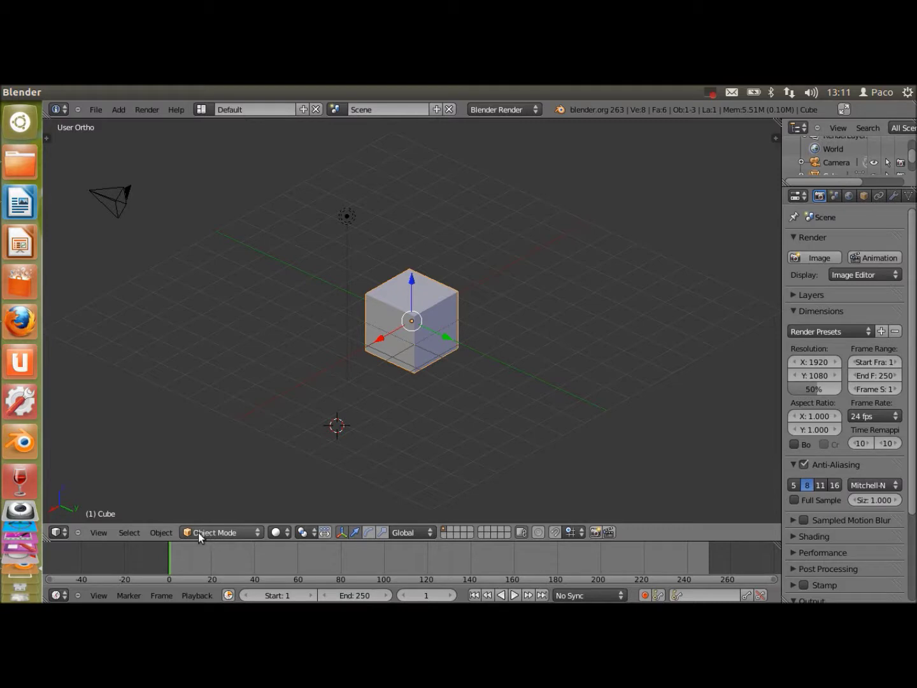
Step: Review the interaction modes available for the cube and keep Object Mode
{"action": "left_click", "coordinate": [260, 533]}
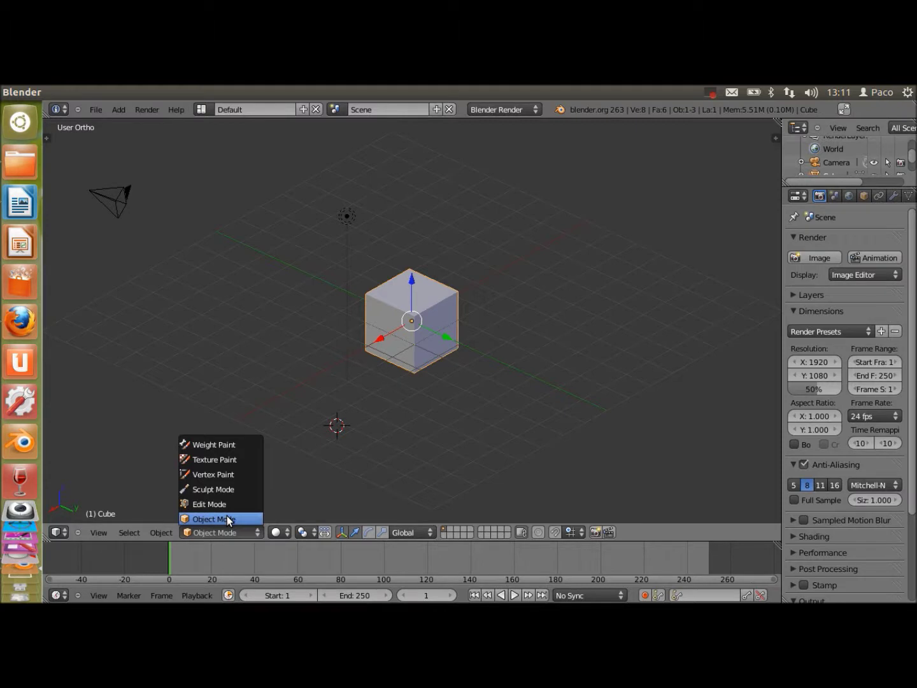
{"action": "left_click", "coordinate": [230, 520]}
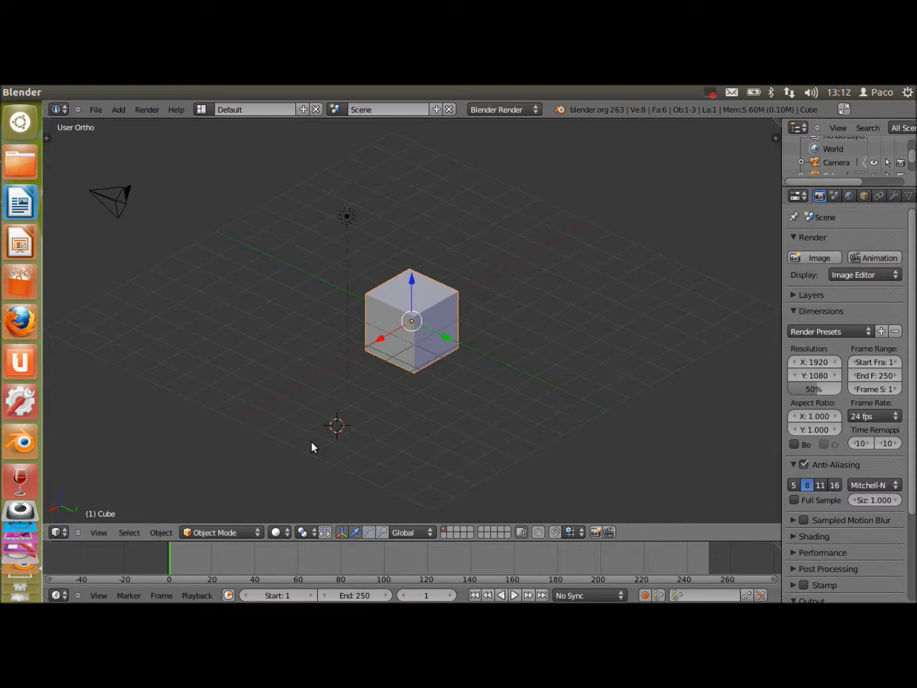
Step: Compare the cube in Wireframe and Solid viewport shading
{"action": "left_click", "coordinate": [286, 532]}
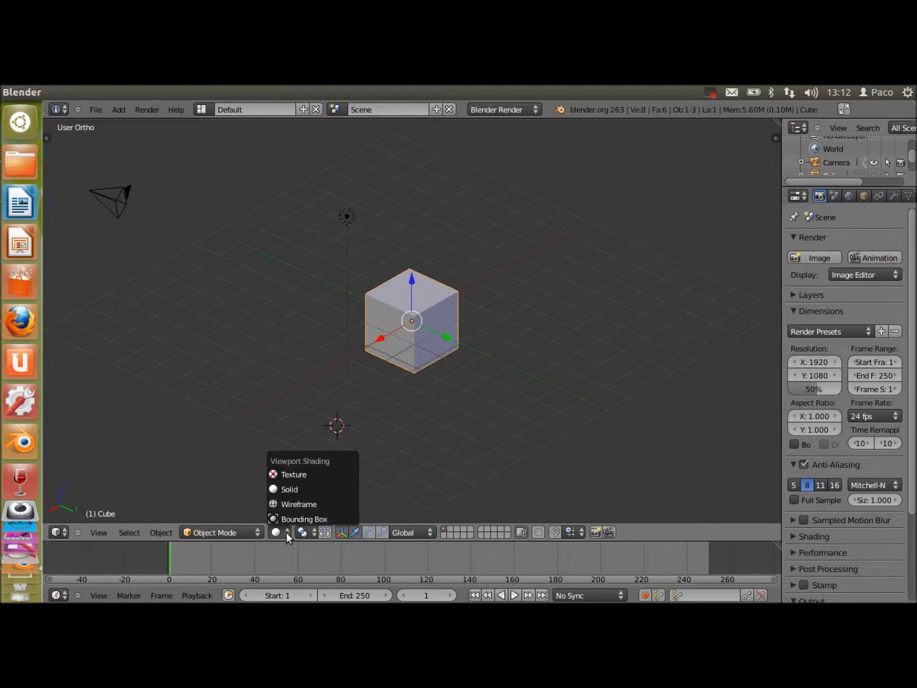
{"action": "left_click", "coordinate": [314, 503]}
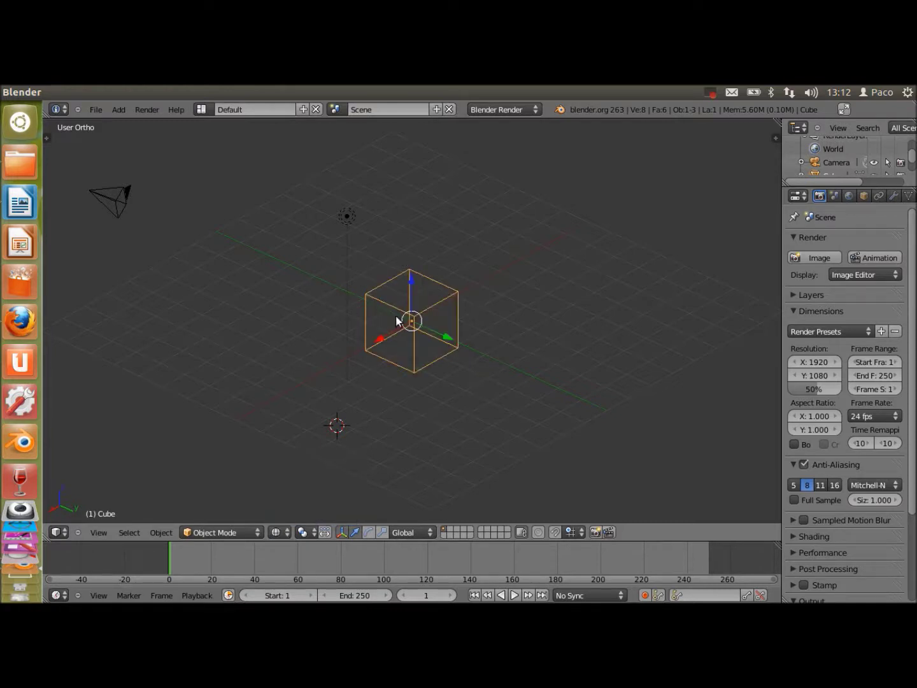
{"action": "middle_click_drag", "start_coordinate": [480, 340], "coordinate": [430, 387]}
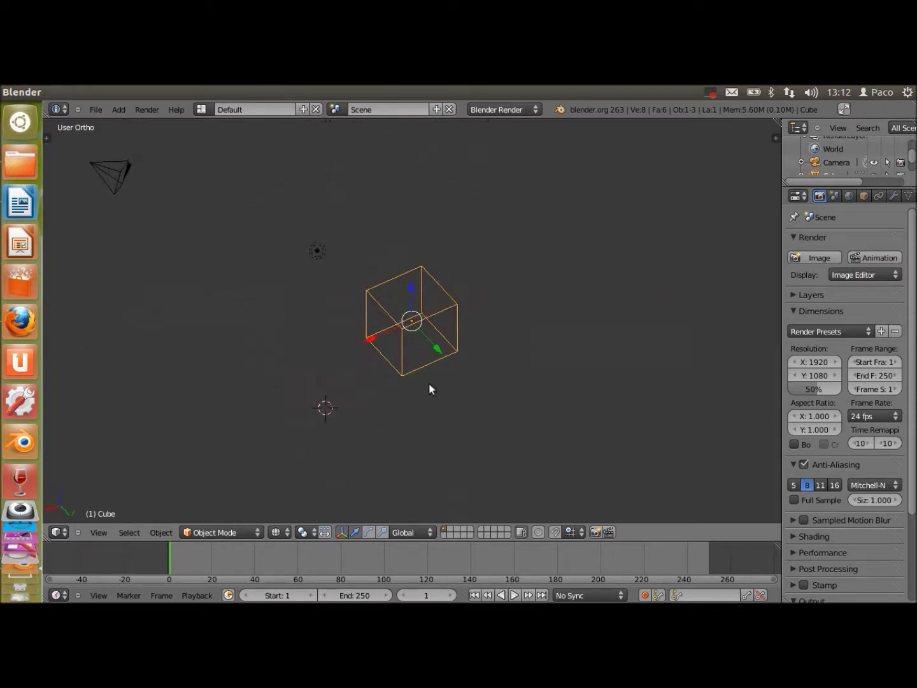
{"action": "left_click", "coordinate": [278, 531]}
{"action": "left_click", "coordinate": [301, 487]}
{"action": "mouse_move", "coordinate": [344, 445]}
{"action": "middle_mouse_down"}
{"action": "mouse_move", "coordinate": [388, 403]}
{"action": "mouse_move", "coordinate": [462, 261]}
{"action": "mouse_move", "coordinate": [545, 275]}
{"action": "mouse_move", "coordinate": [469, 368]}
{"action": "mouse_move", "coordinate": [350, 374]}
{"action": "mouse_move", "coordinate": [495, 373]}
{"action": "mouse_move", "coordinate": [393, 371]}
{"action": "mouse_move", "coordinate": [440, 380]}
{"action": "mouse_move", "coordinate": [426, 379]}
{"action": "mouse_move", "coordinate": [401, 415]}
{"action": "middle_mouse_up"}
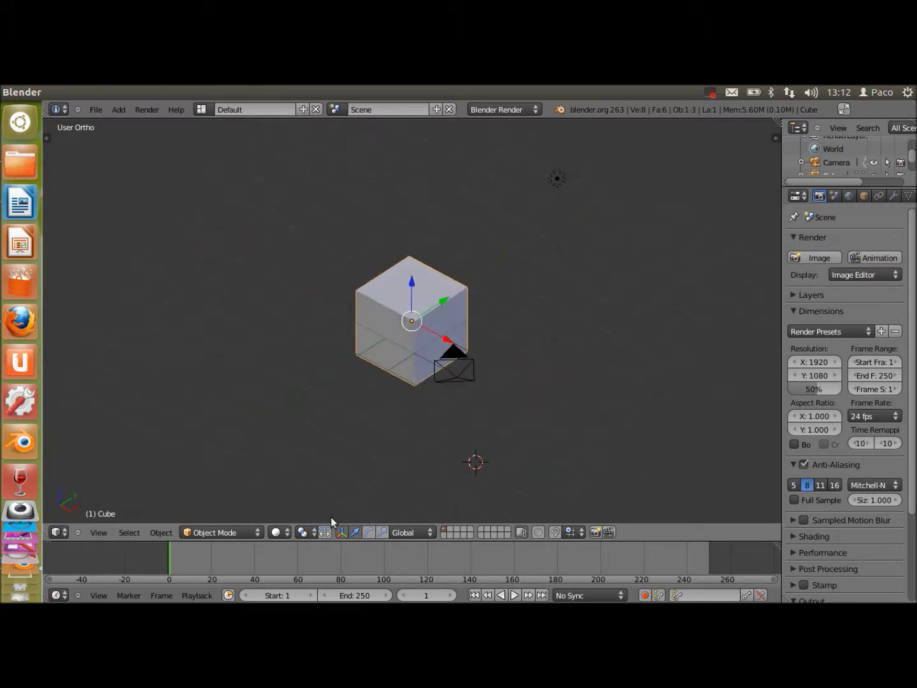
Step: Set the viewport shading to Texture and inspect how the lamp lights the cube's different faces
{"action": "left_click", "coordinate": [278, 532]}
{"action": "left_click", "coordinate": [295, 472]}
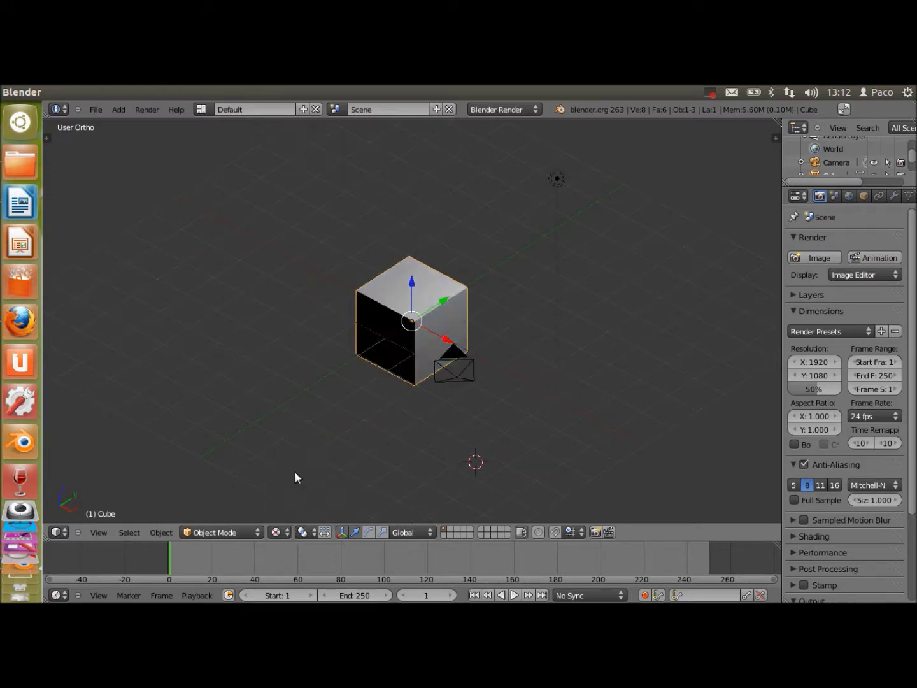
{"action": "middle_click_drag", "start_coordinate": [330, 455], "coordinate": [172, 436]}
{"action": "middle_click_drag", "start_coordinate": [359, 431], "coordinate": [439, 412]}
{"action": "middle_click_drag", "start_coordinate": [385, 295], "coordinate": [402, 382]}
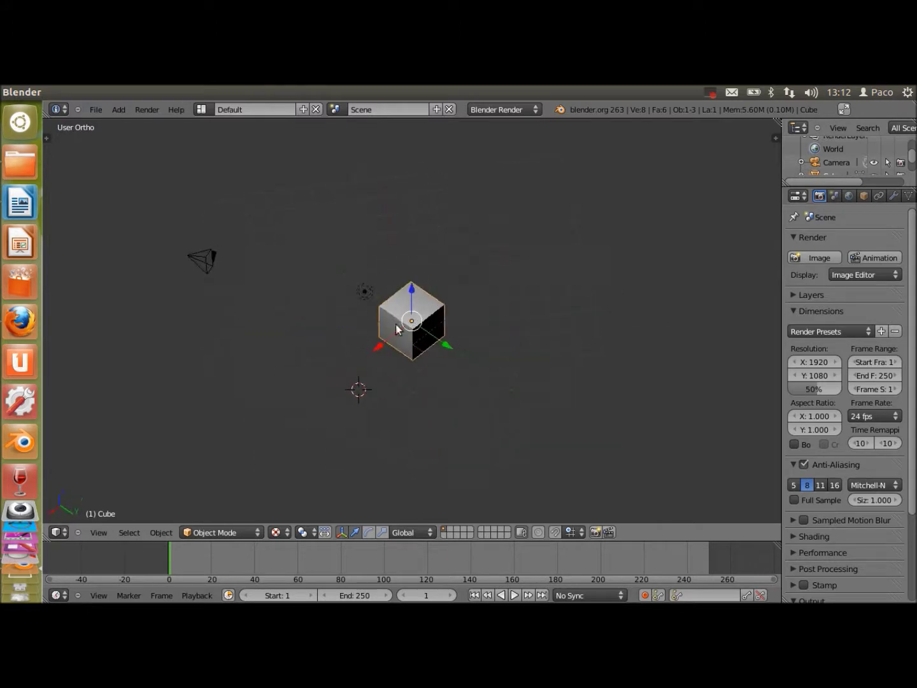